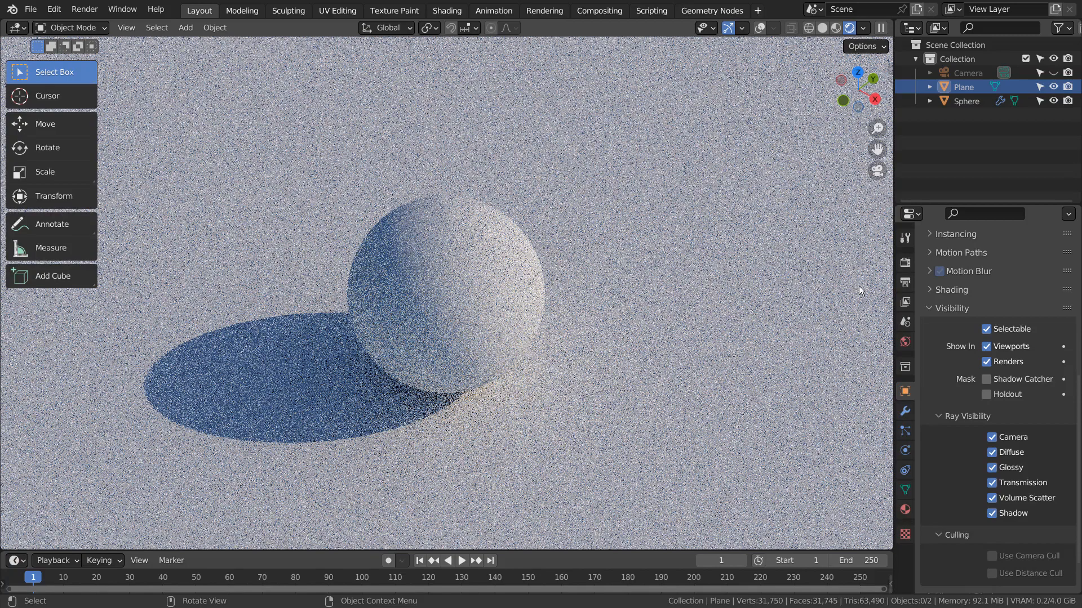
- Review the scene's Cycles sampling and transparent film settings, and bring up the world settings
left_click(904, 263)
scroll(968, 282, "up", 6)
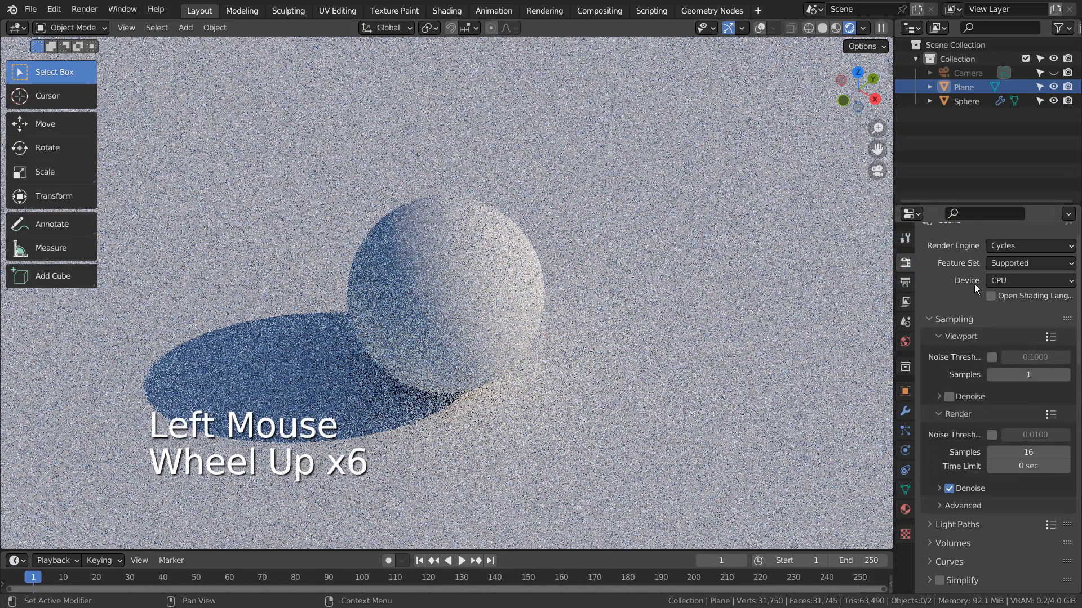
scroll(974, 284, "up", 2)
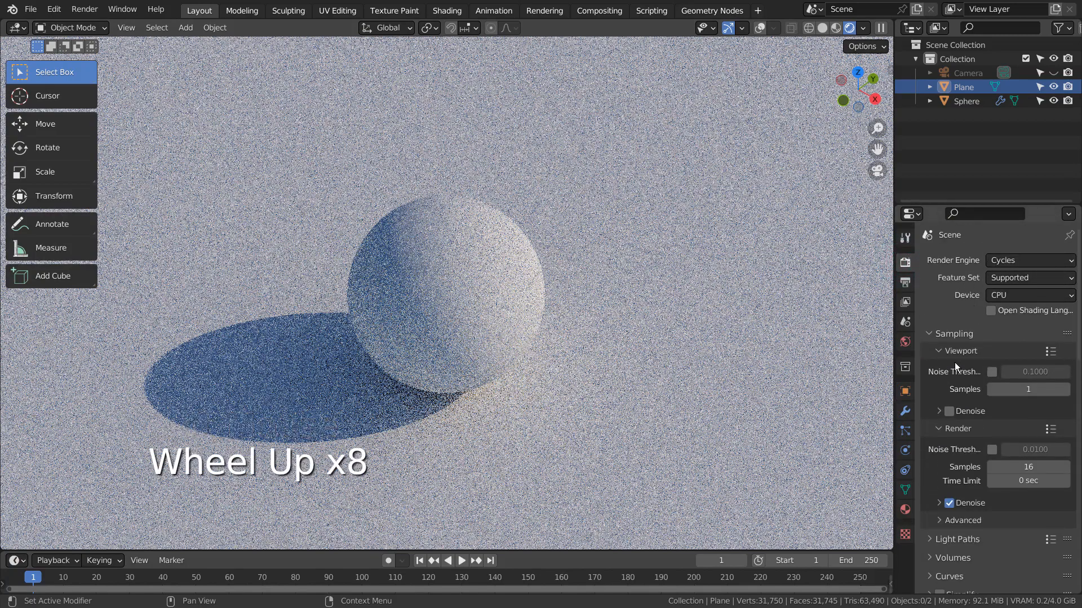
scroll(954, 363, "down", 6)
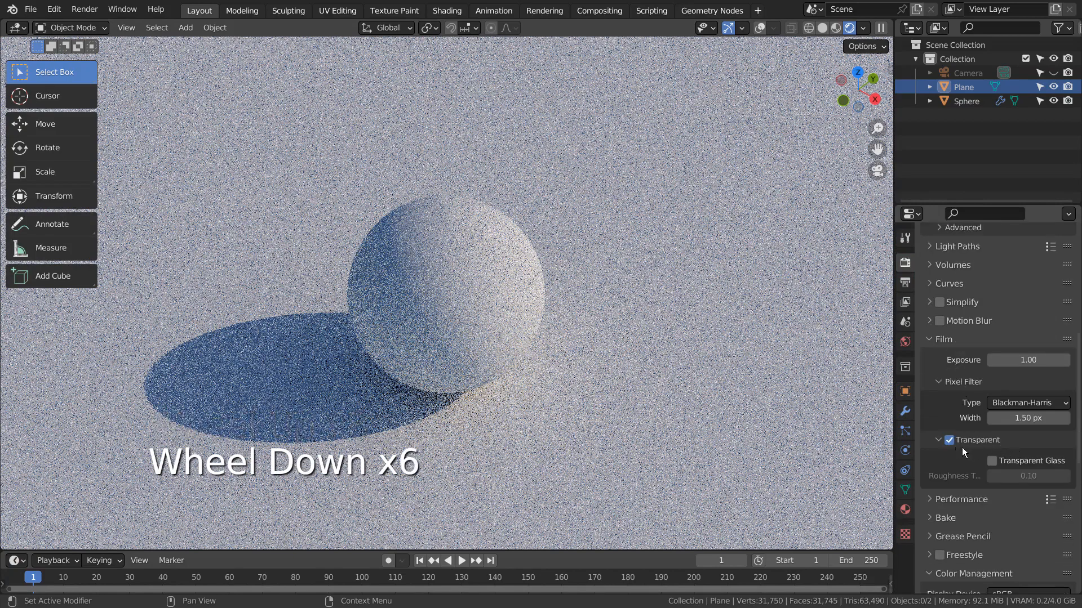
scroll(1005, 447, "up", 8)
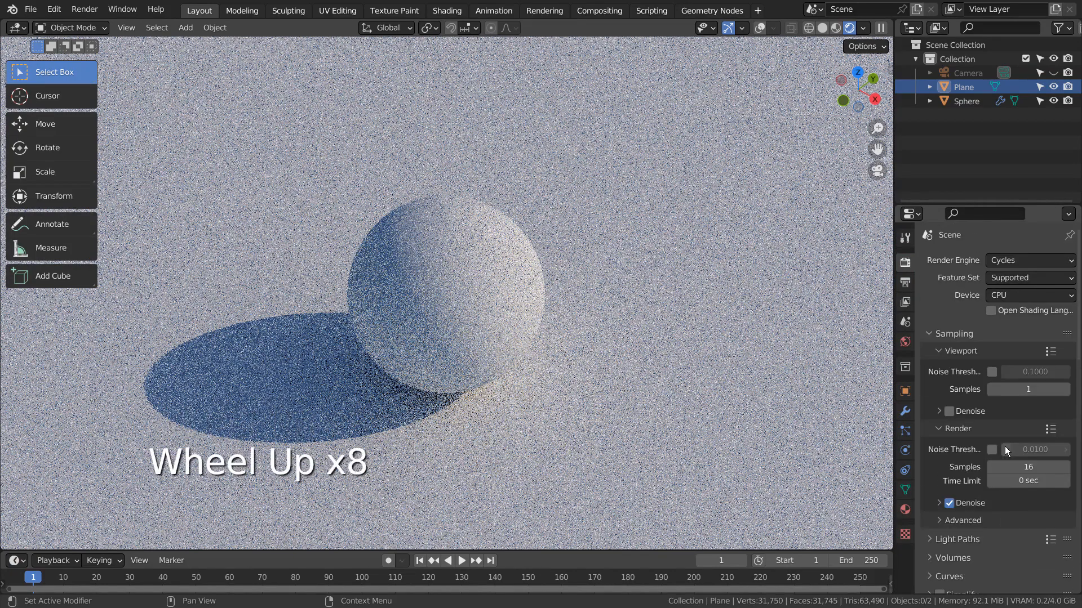
scroll(1005, 446, "up", 1)
left_click(906, 342)
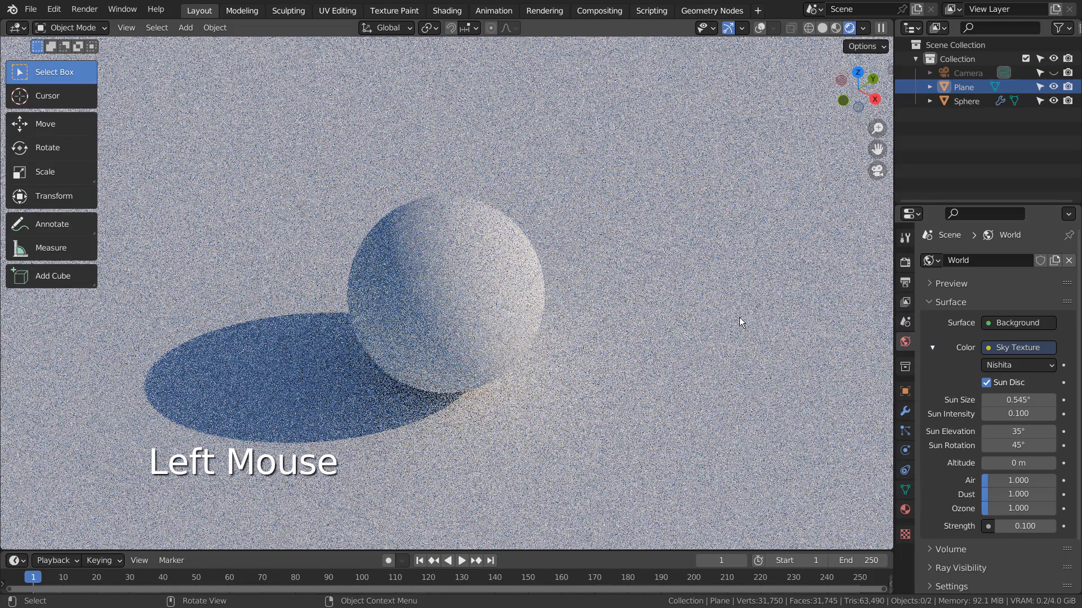
- Inspect the sphere and ground plane in wireframe from outside the camera view, leaving nothing selected
left_click(808, 28)
middle_click_drag(728, 178, 711, 284)
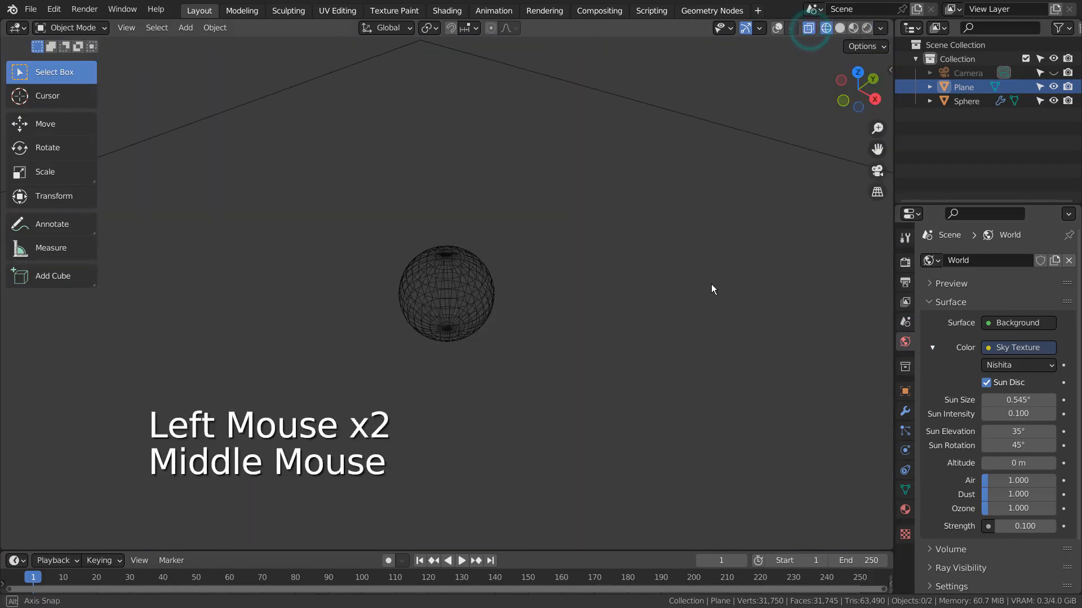
scroll(711, 284, "down", 3)
left_click(432, 293)
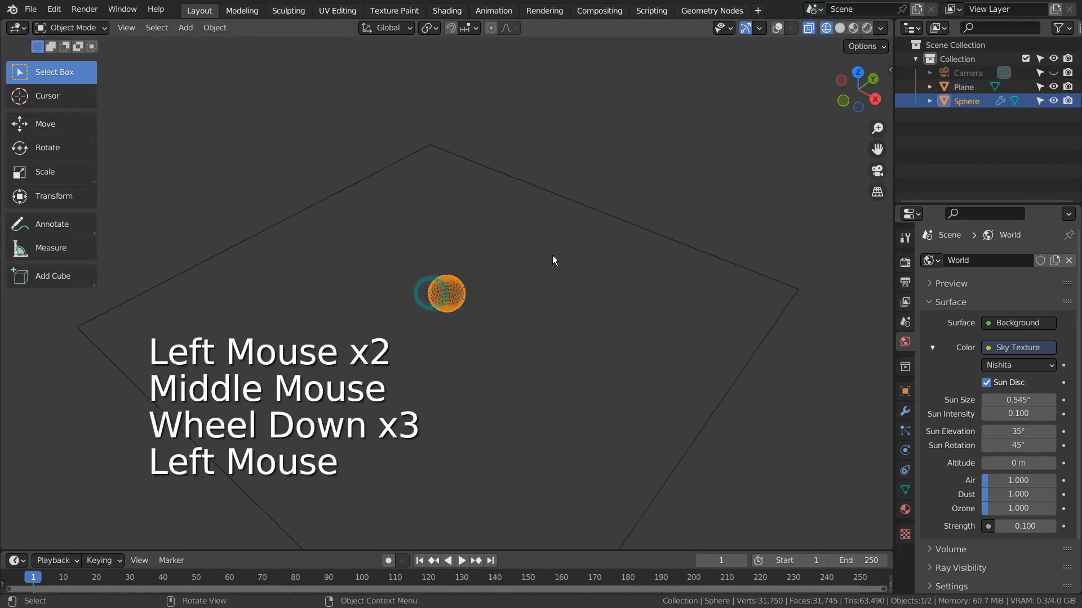
left_click(586, 213)
left_click(760, 218)
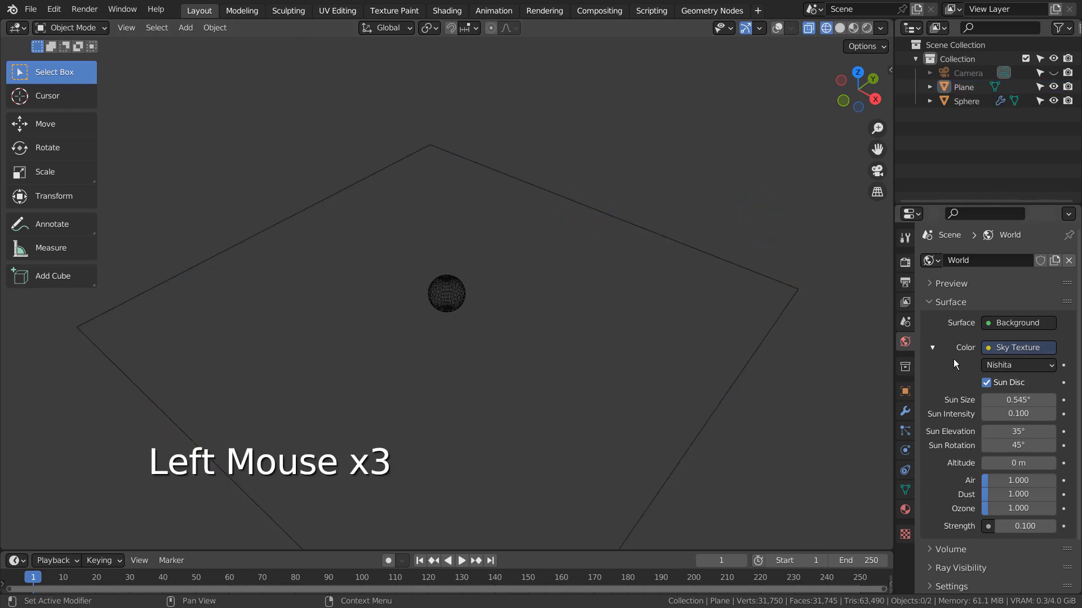
- Examine the world's sky texture settings in an enlarged editor and return to the rendered camera view
key("ctrl+space")
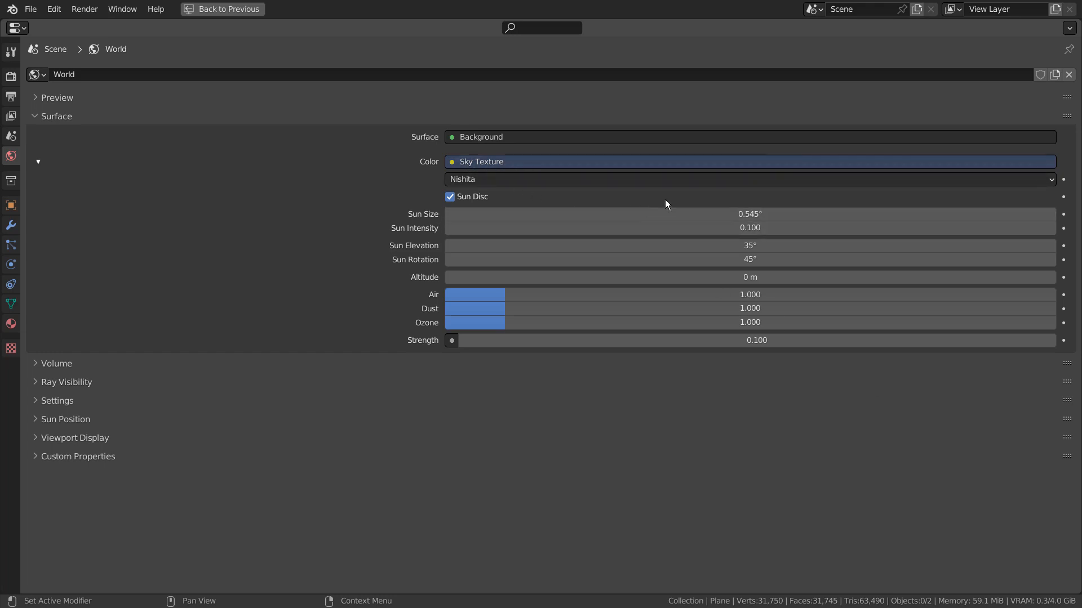
key("ctrl+space")
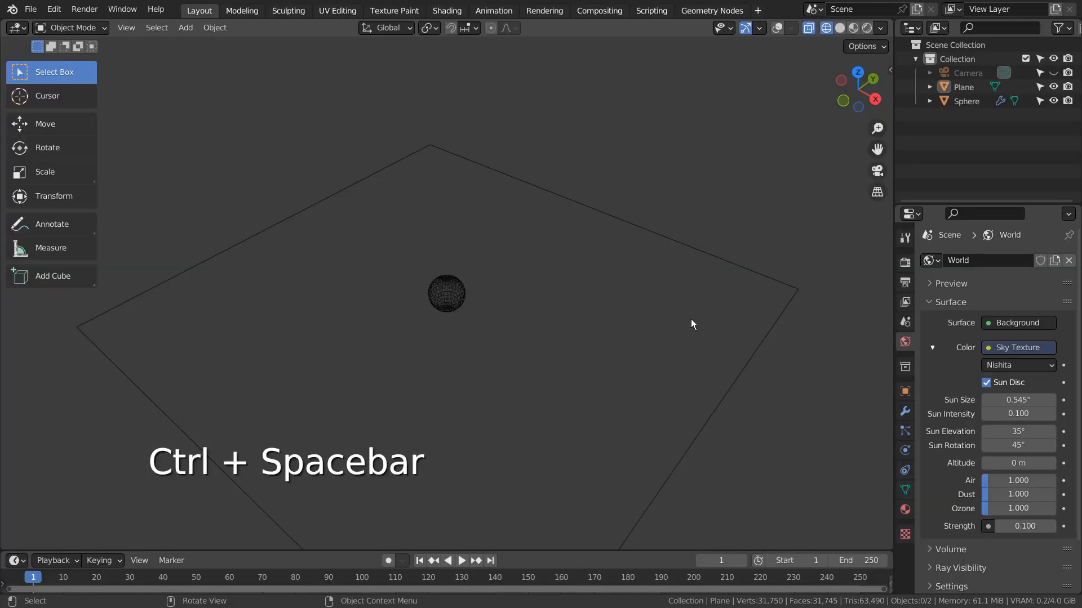
left_click(867, 29)
scroll(588, 241, "up", 4)
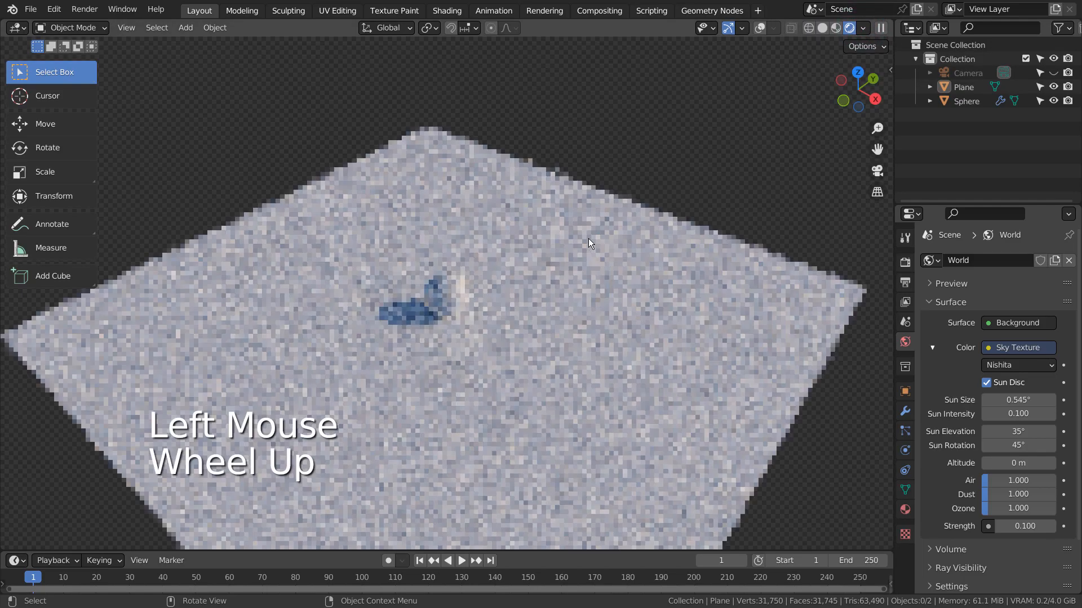
key("KP_0")
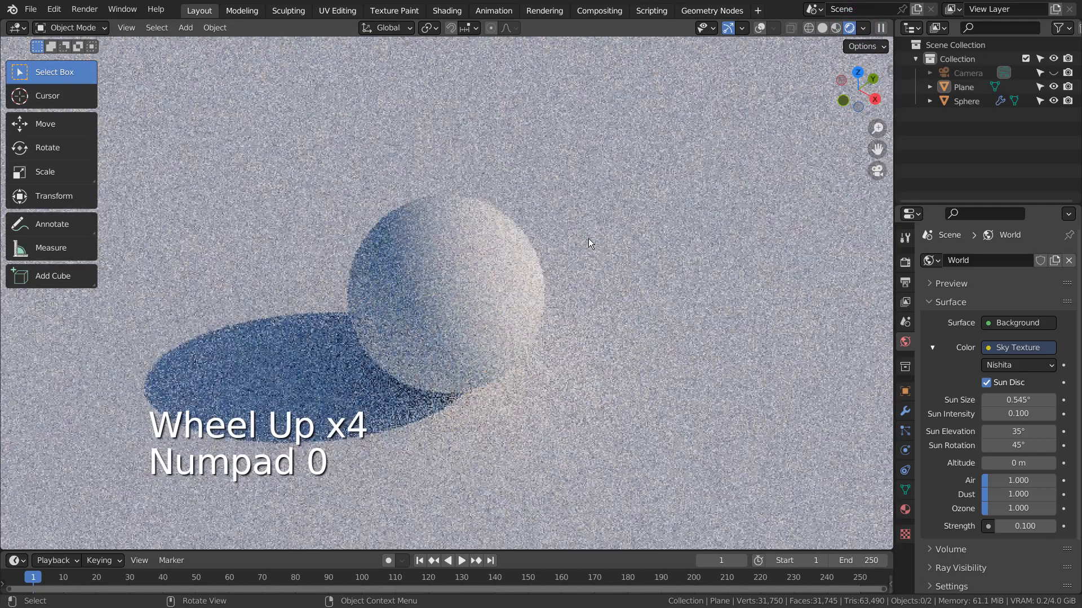
- Select the ground plane and display the Visibility section of its object properties, including ray visibility and culling
left_click(563, 254)
left_click(905, 262)
scroll(952, 311, "up", 6)
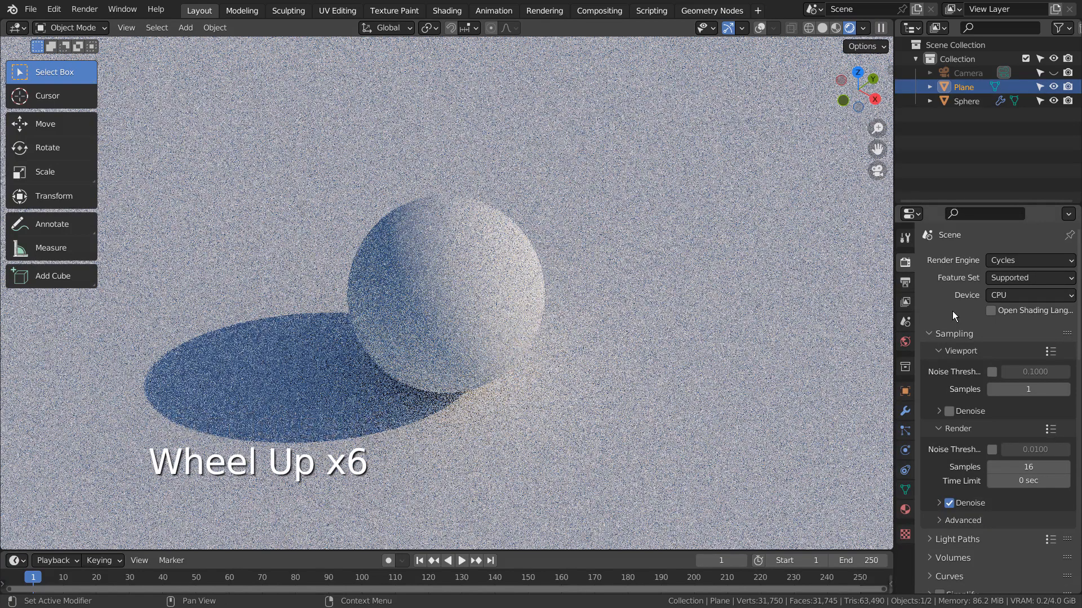
left_click(904, 393)
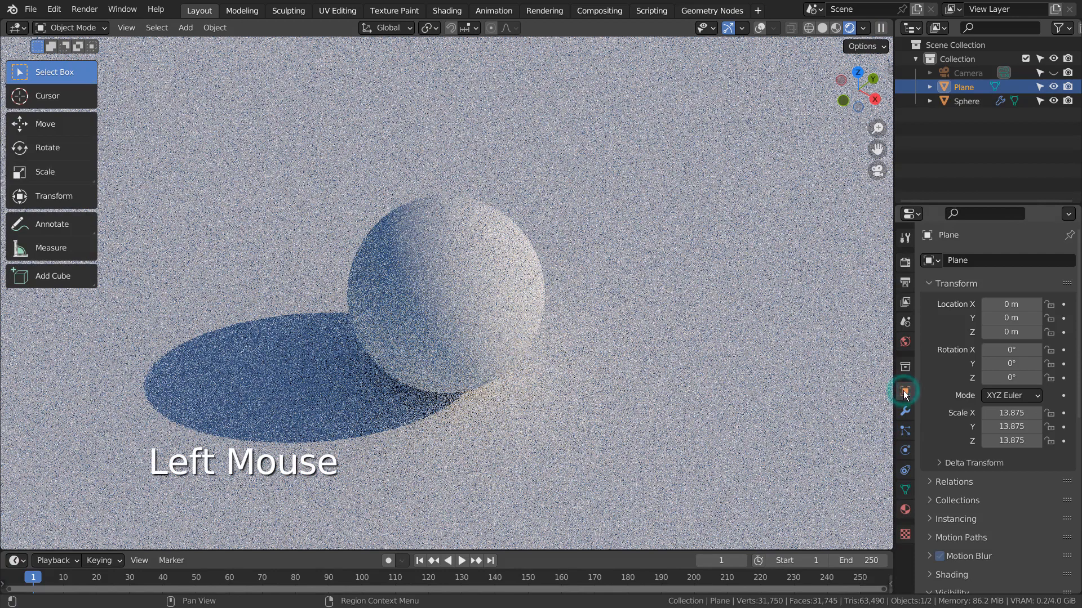
scroll(961, 374, "down", 8)
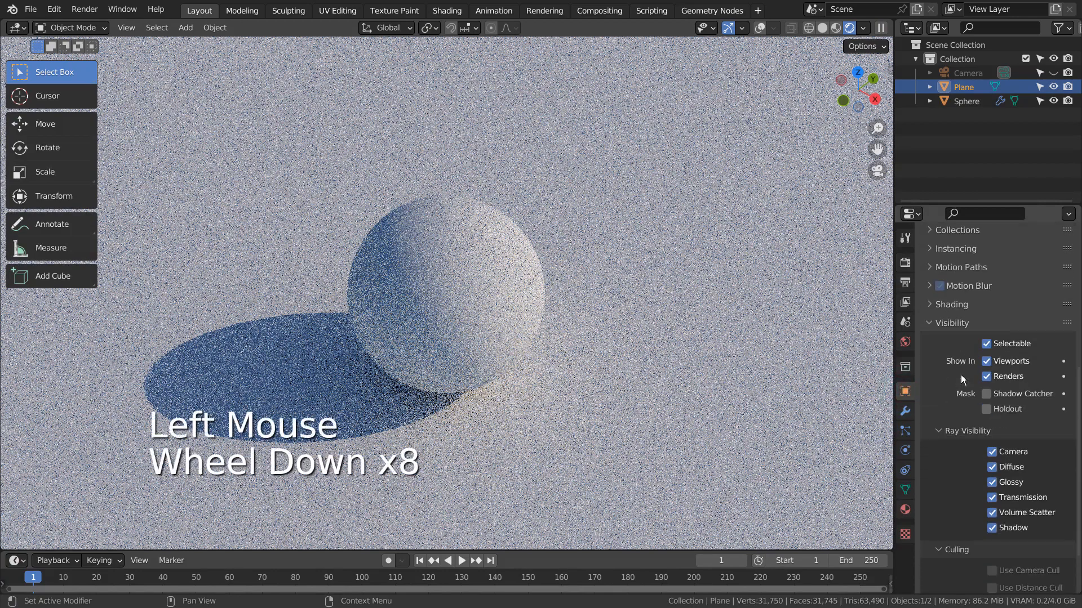
left_click(942, 326)
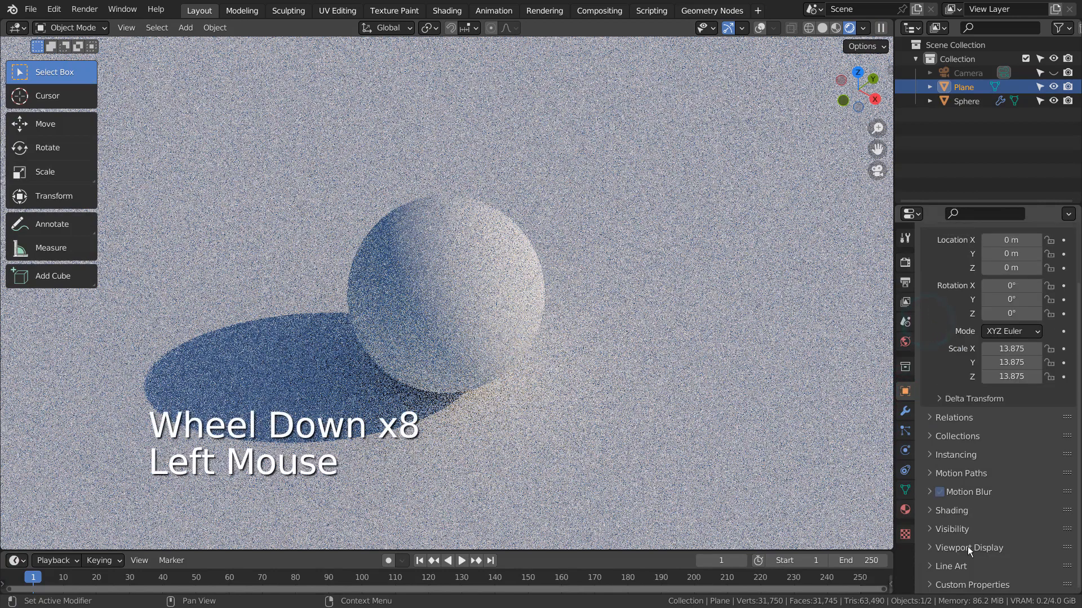
left_click(930, 530)
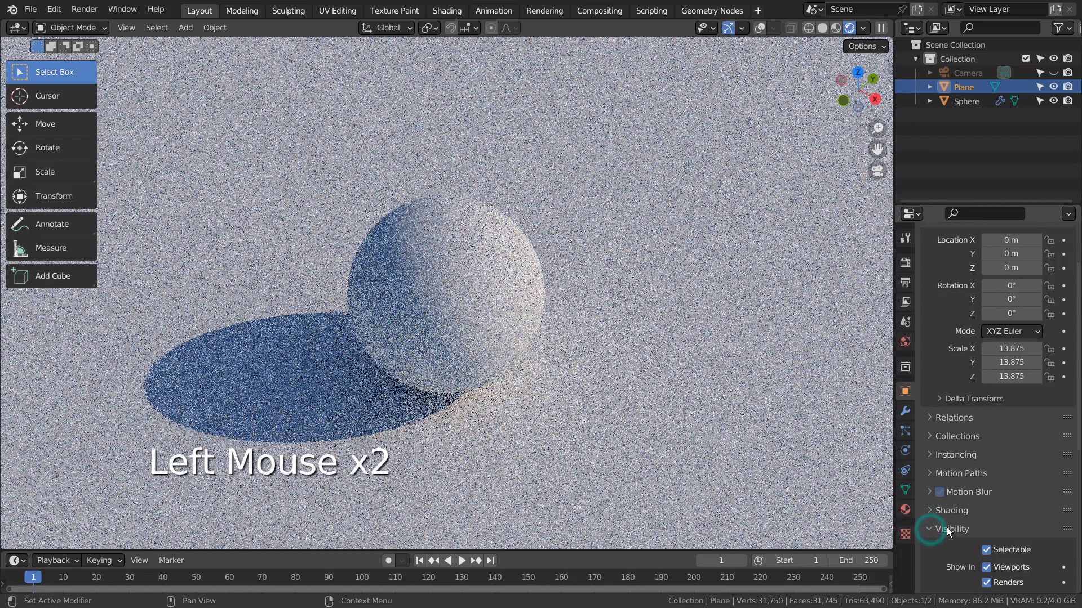
scroll(947, 527, "down", 4)
scroll(946, 527, "down", 4)
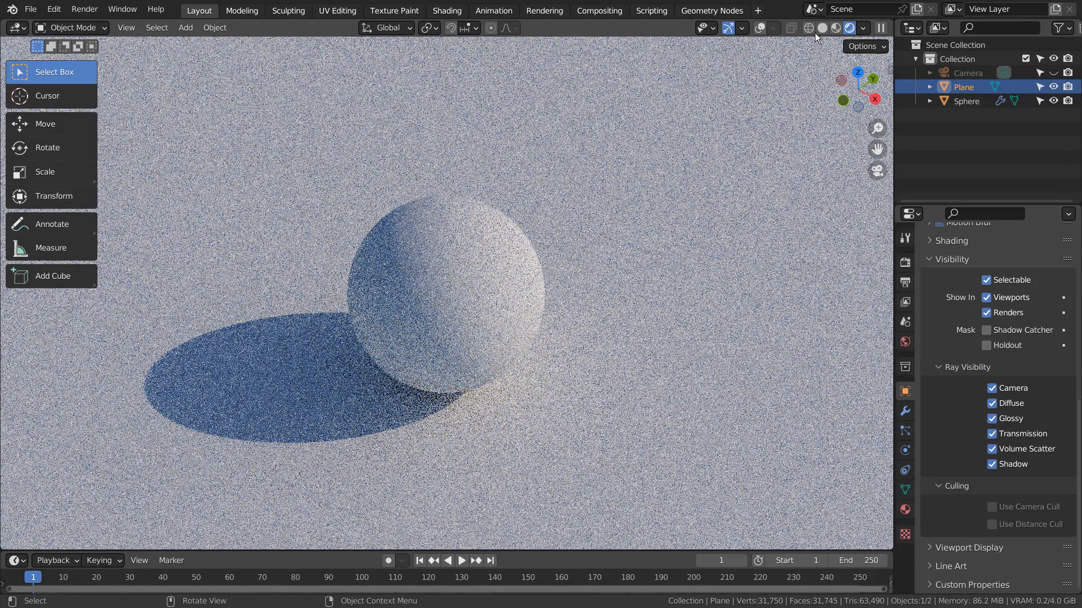
- Turn on the viewport overlays and select the sphere
left_click(760, 29)
left_click(469, 309)
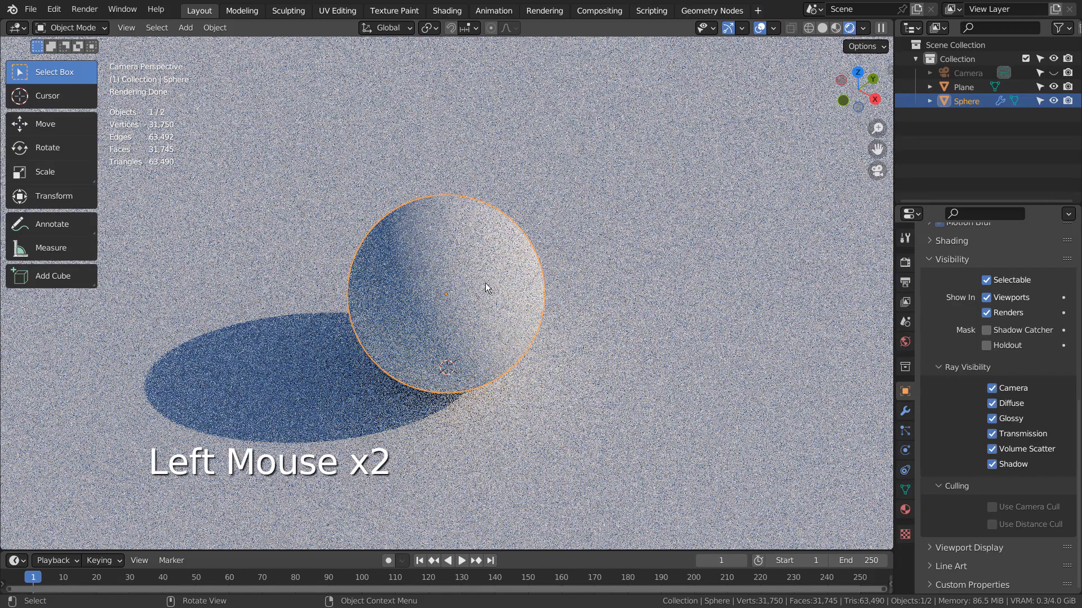
- Toggle the sphere's viewport visibility off and on several times, leaving it enabled
left_click(987, 298)
left_click(990, 301)
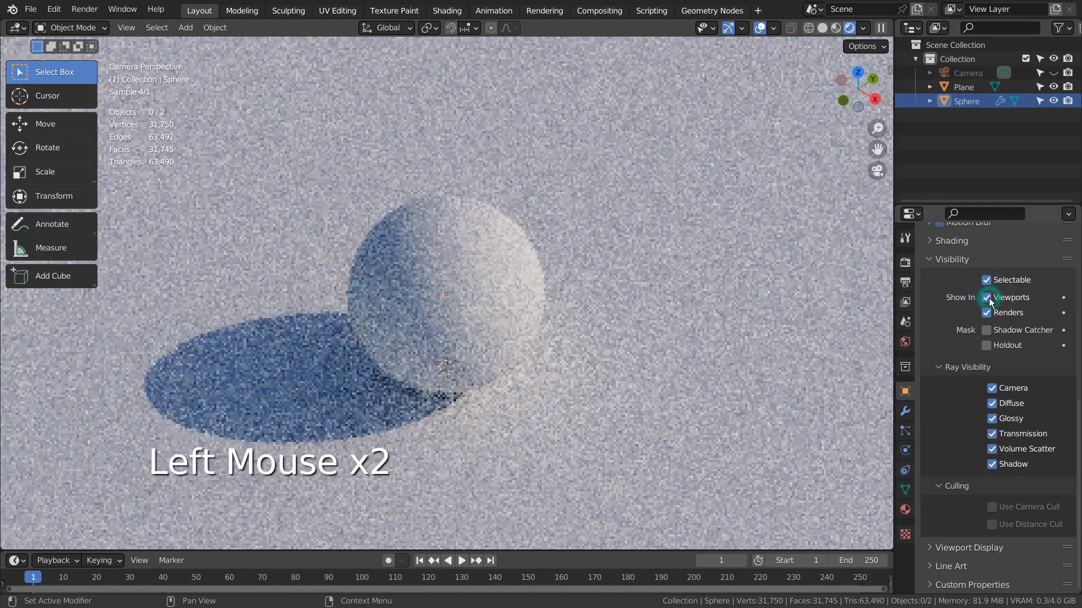
left_click(990, 301)
left_click(990, 301)
left_click(989, 301)
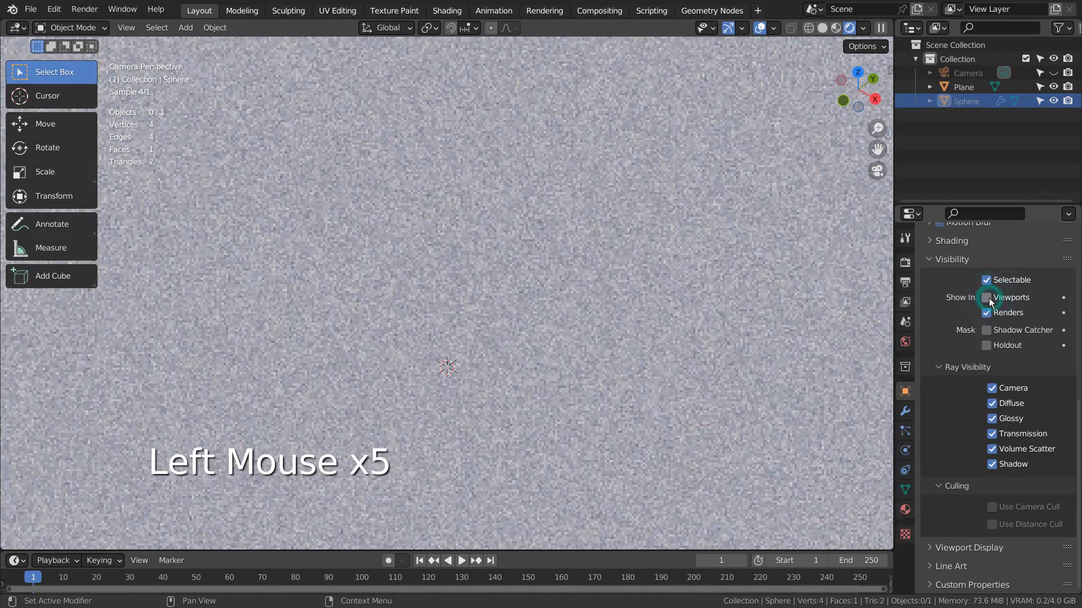
left_click(990, 301)
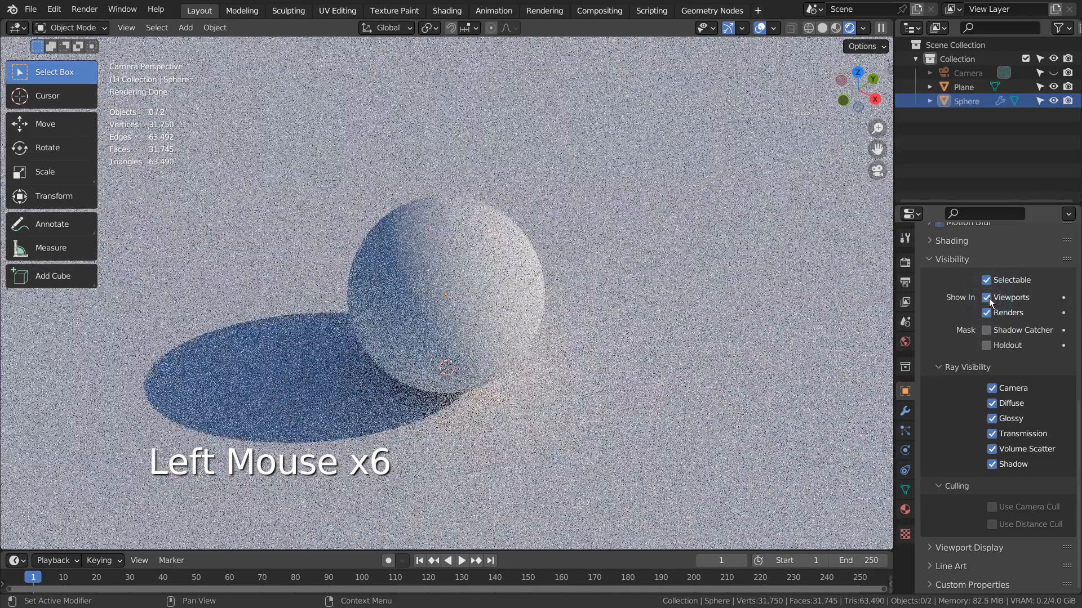
- Toggle the sphere's render visibility repeatedly from its object properties and from the outliner, leaving it enabled
left_click(987, 313)
left_click(989, 315)
left_click(1067, 101)
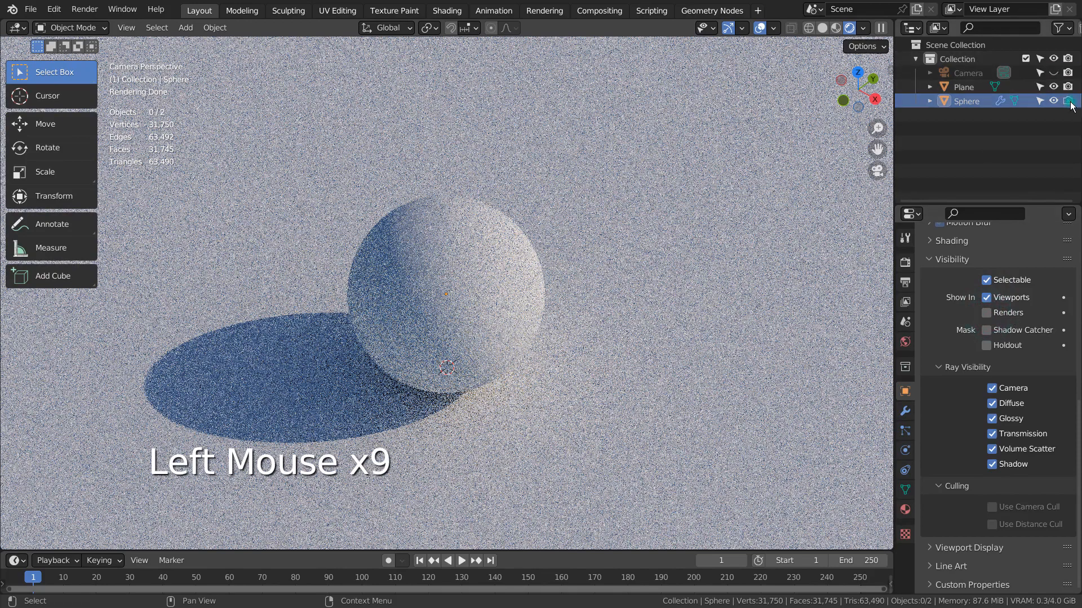
left_click(1069, 101)
left_click(1069, 103)
left_click(1069, 102)
left_click(1069, 102)
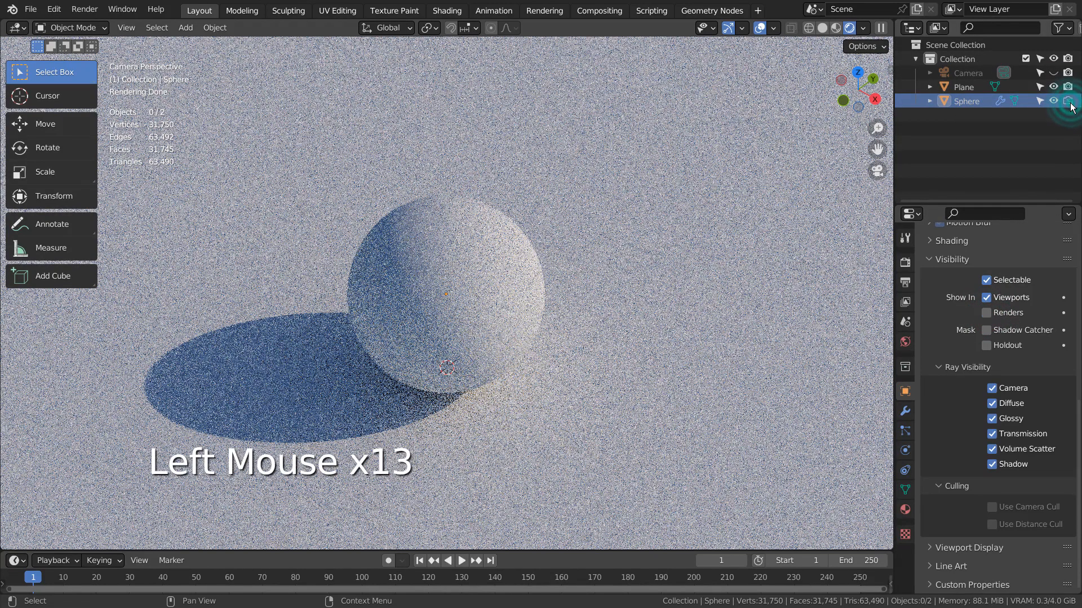
left_click(1069, 103)
left_click(1069, 103)
left_click(1069, 102)
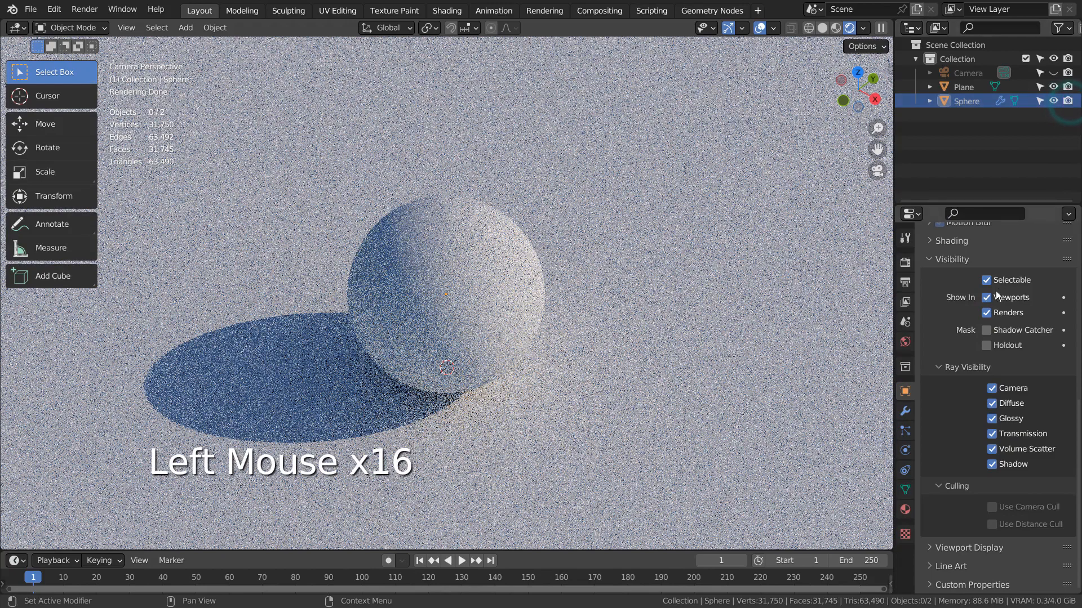
left_click(987, 314)
left_click(987, 313)
left_click(991, 313)
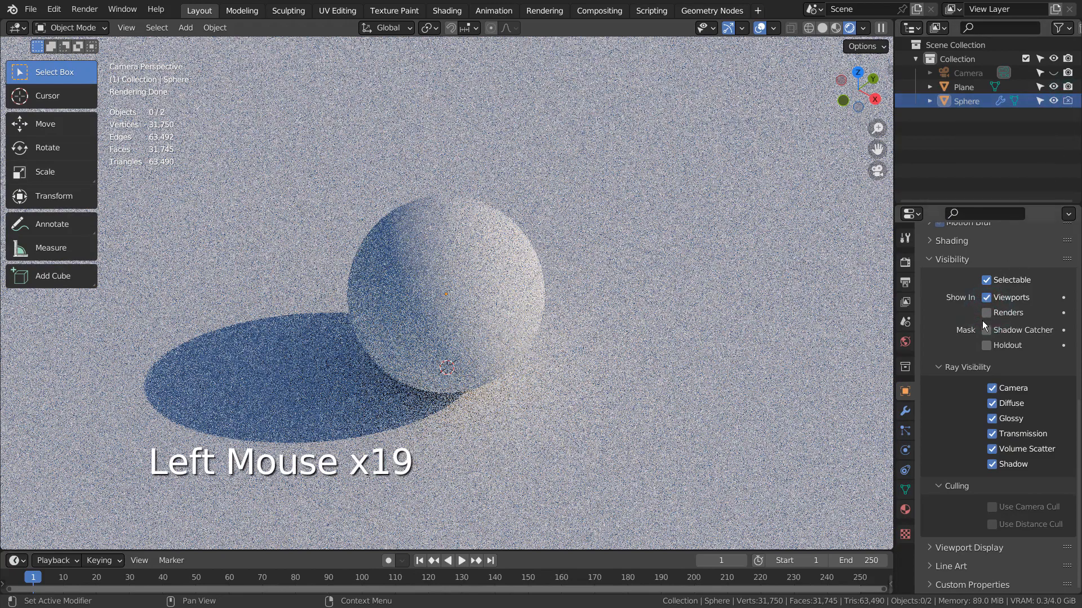
left_click(983, 321)
left_click(986, 314)
- Hide the sphere in the viewport once more and show it again
left_click(987, 299)
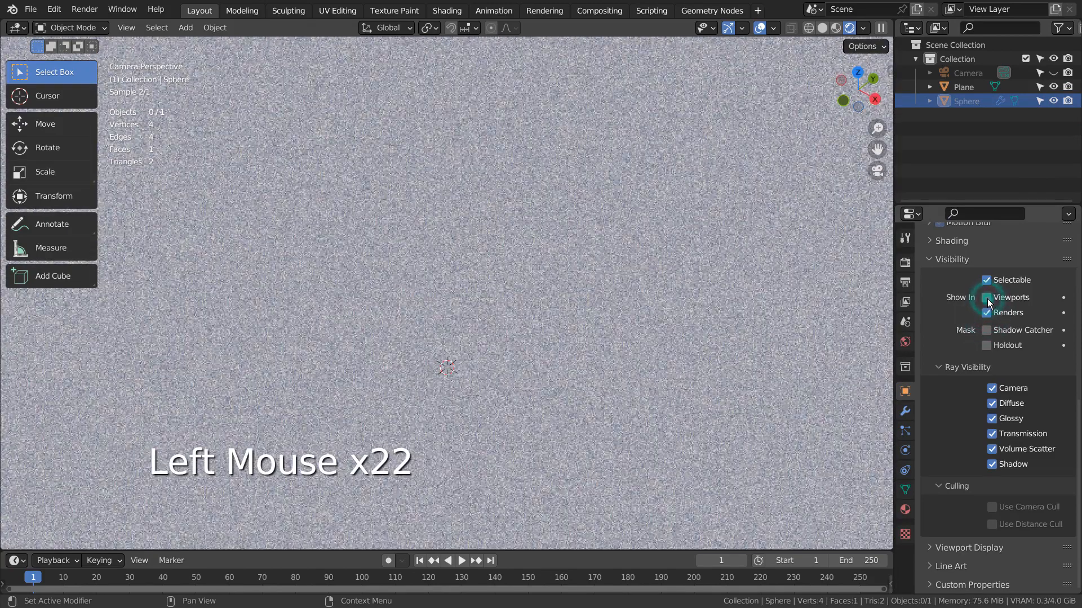
left_click(987, 300)
left_click(987, 300)
left_click(987, 300)
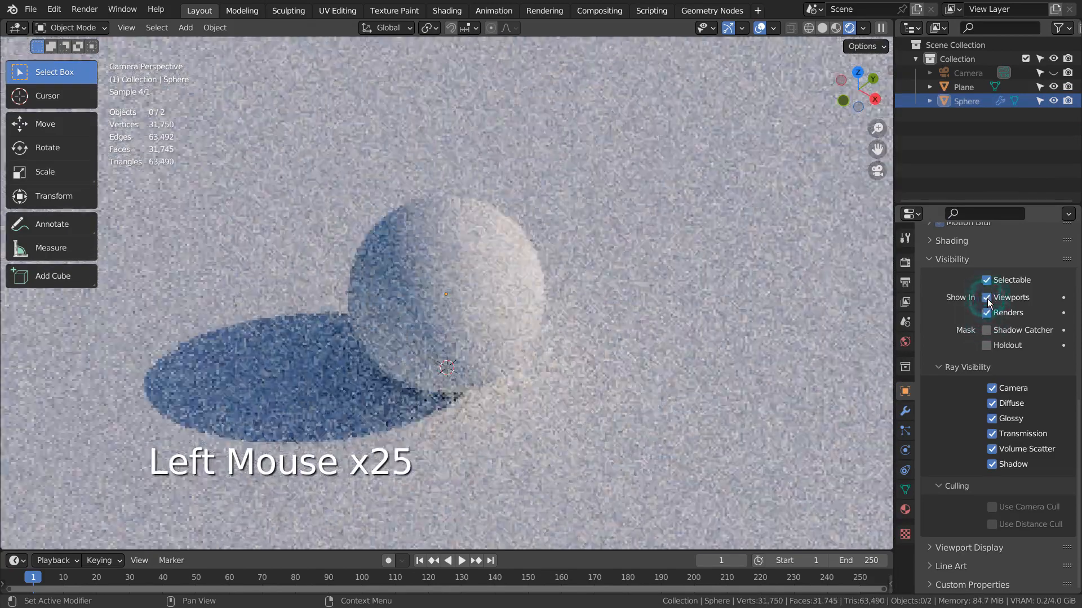
- Reselect the sphere and enable it as a shadow catcher
left_click(485, 271)
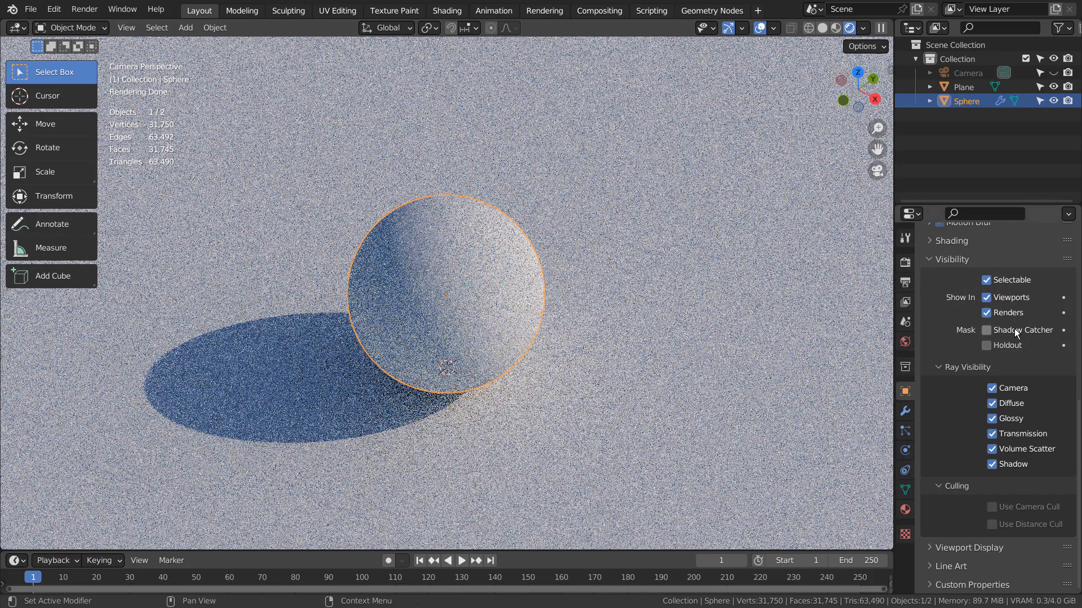
left_click(986, 331)
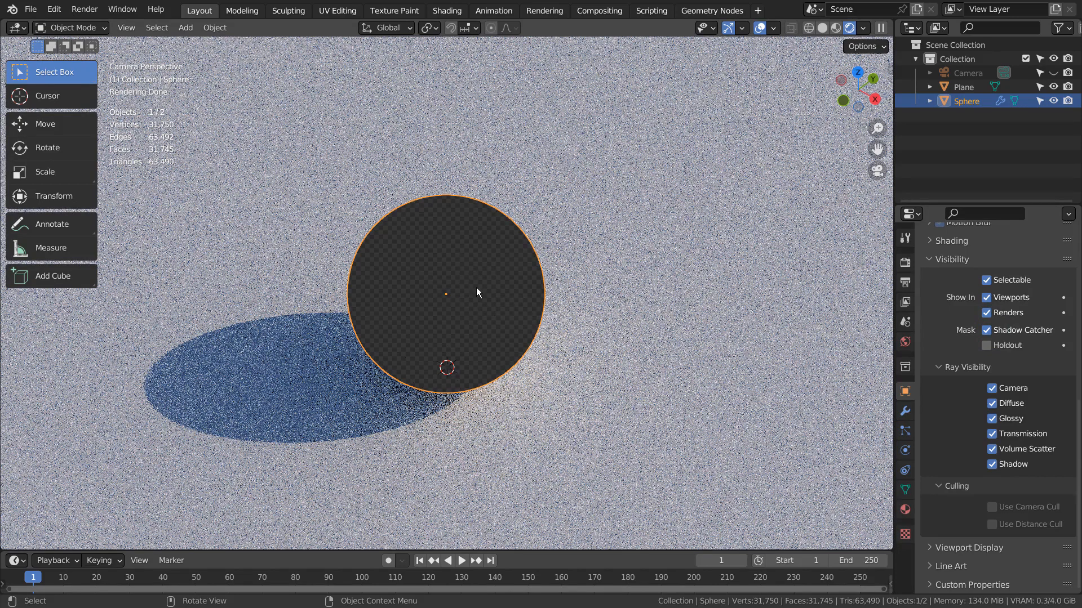
- Set the output resolution percentage to 15%, render the image, and close the render window
left_click(904, 282)
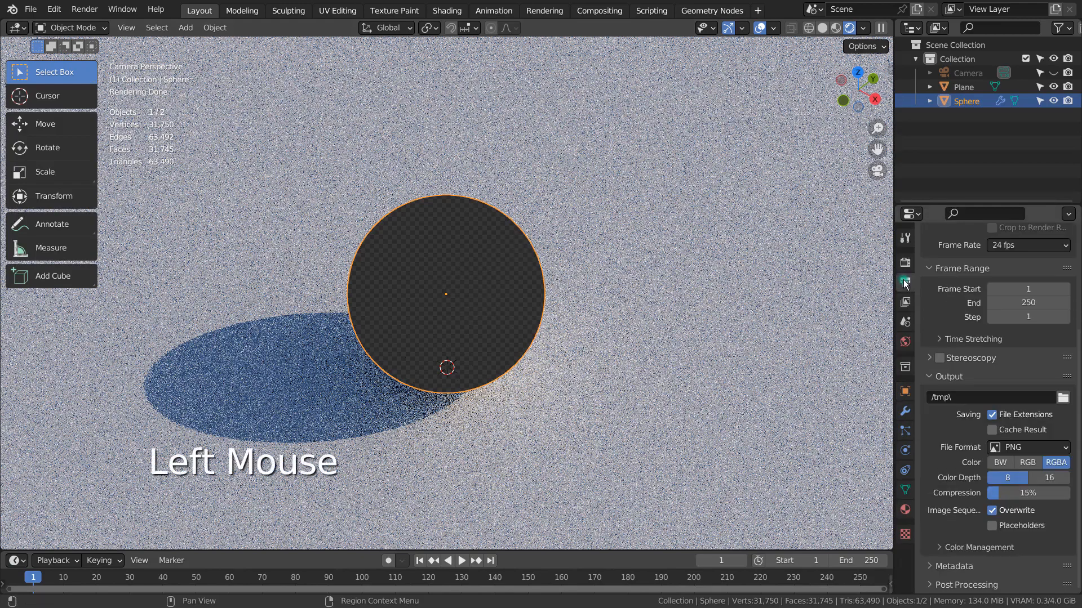
scroll(991, 304, "up", 4)
left_click(1028, 307)
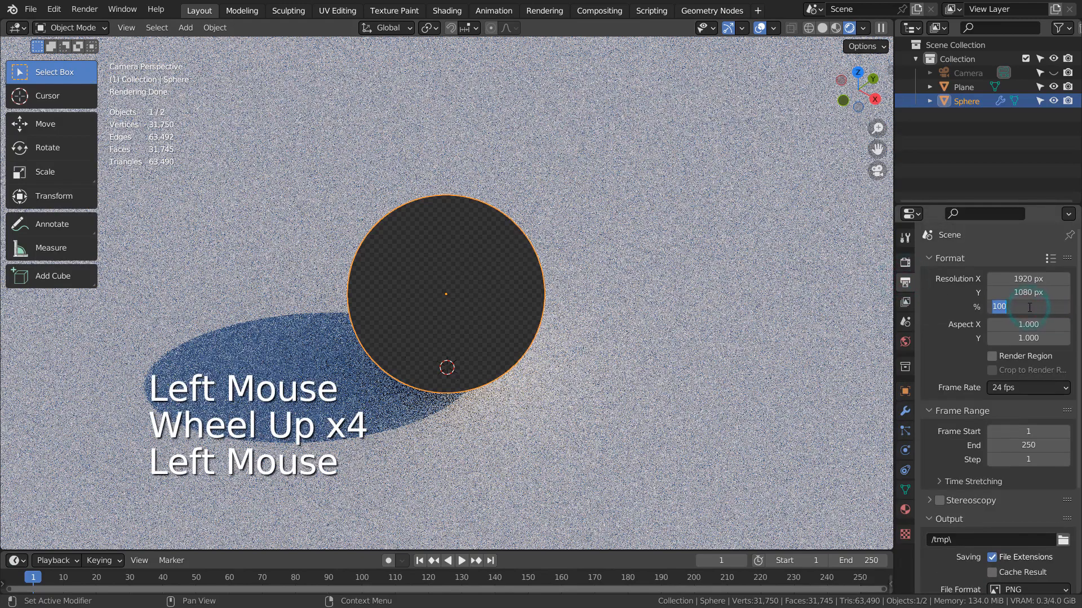
type("15")
key("Return")
key("F12")
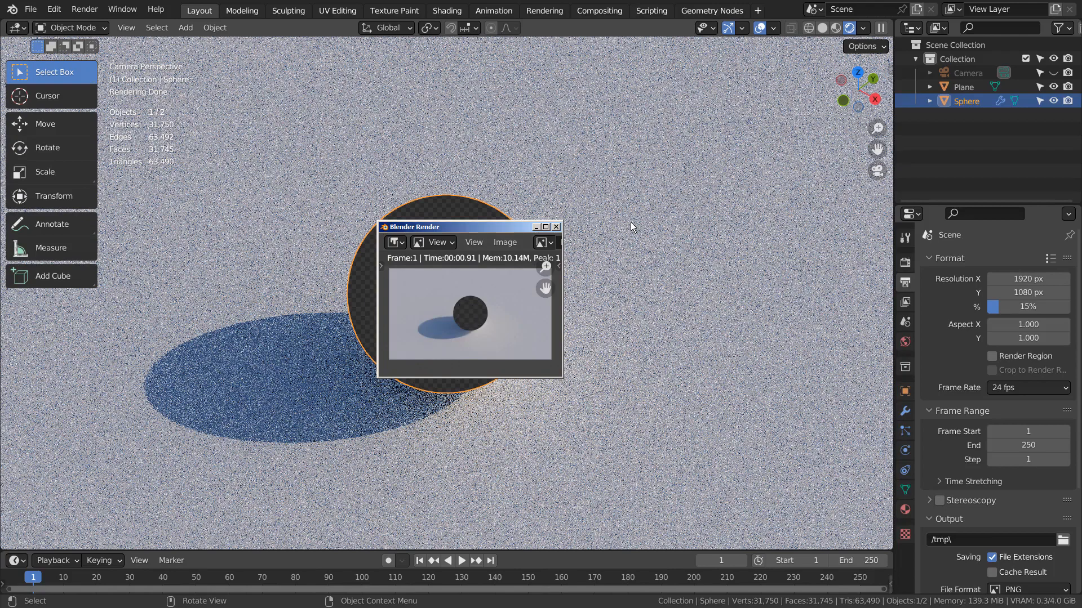
left_click(556, 226)
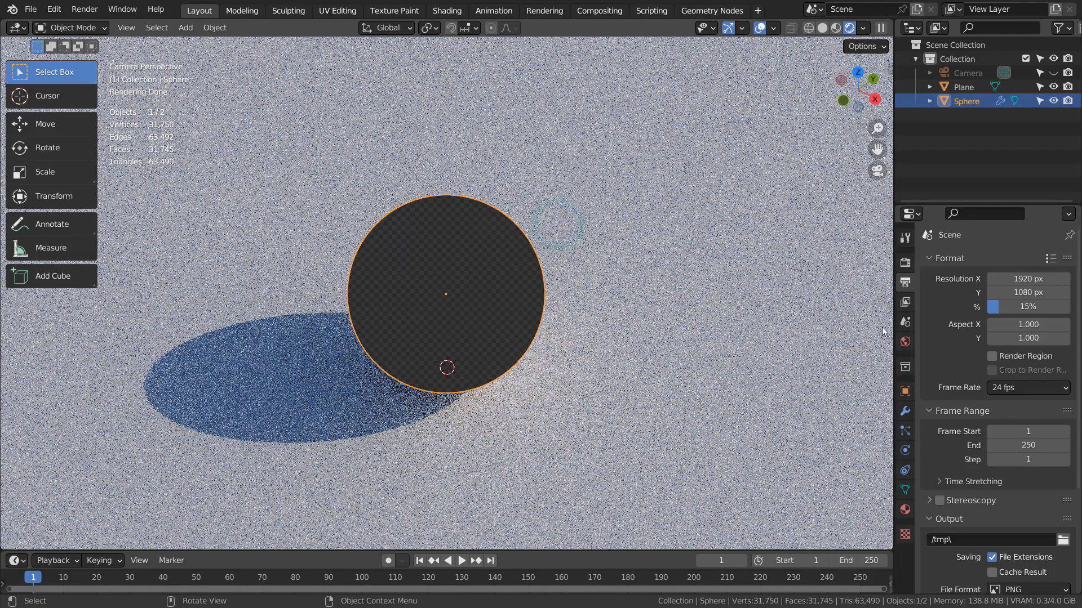
- Turn off Shadow Catcher in the sphere's object visibility settings
left_click(905, 263)
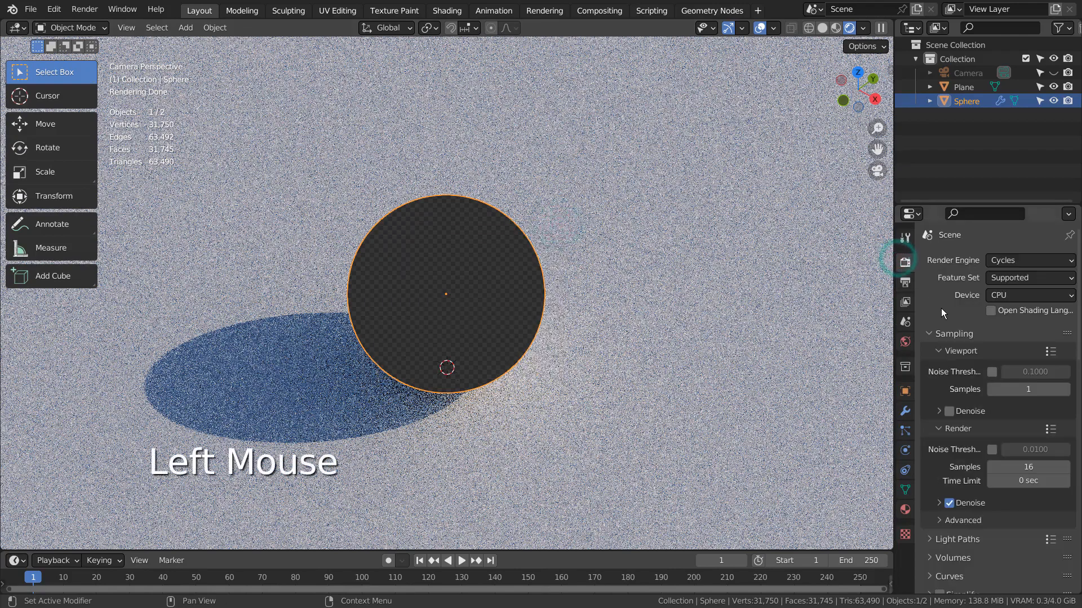
left_click(905, 391)
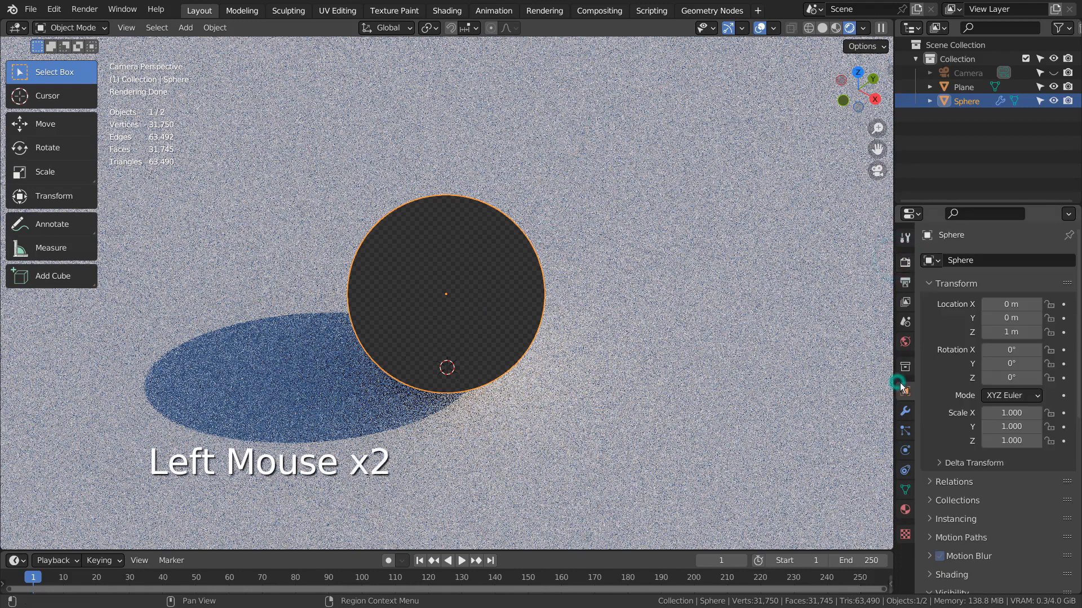
scroll(934, 388, "down", 6)
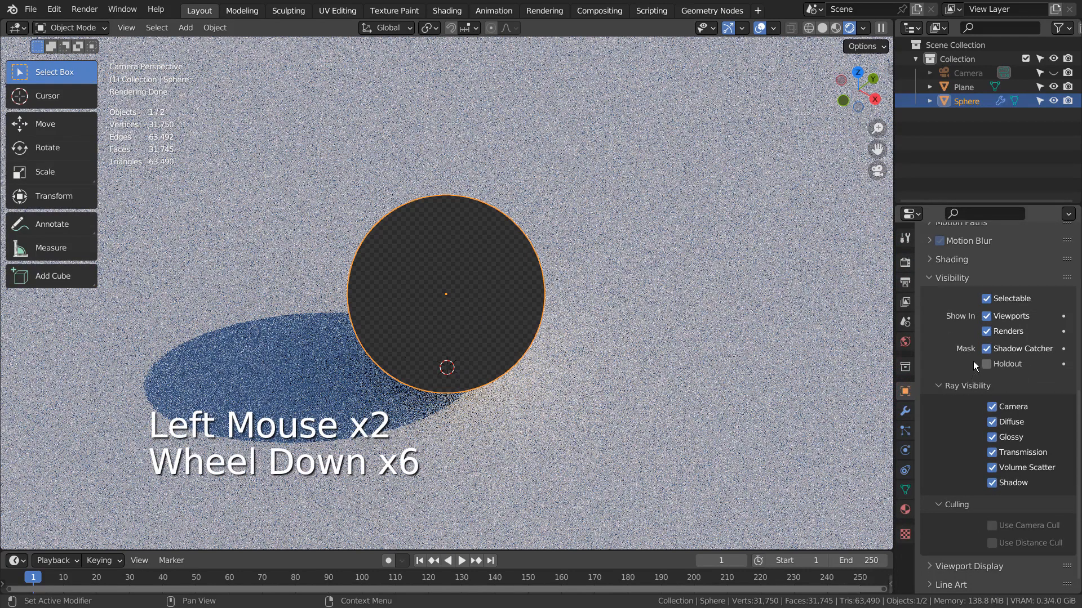
left_click(986, 349)
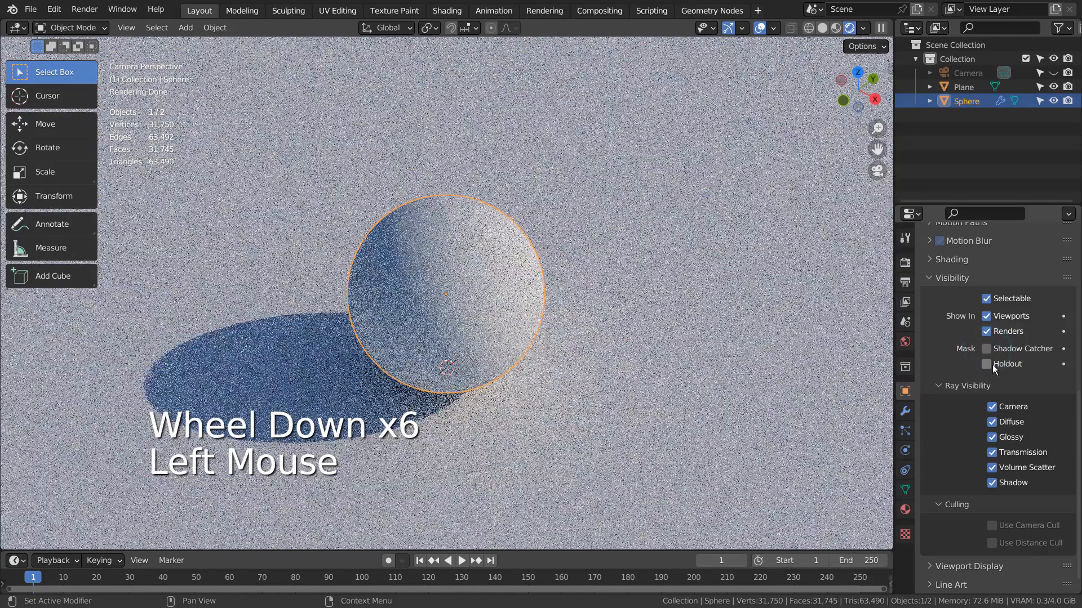
- Toggle the Holdout mask on the sphere on and off, leaving it disabled
left_click(992, 366)
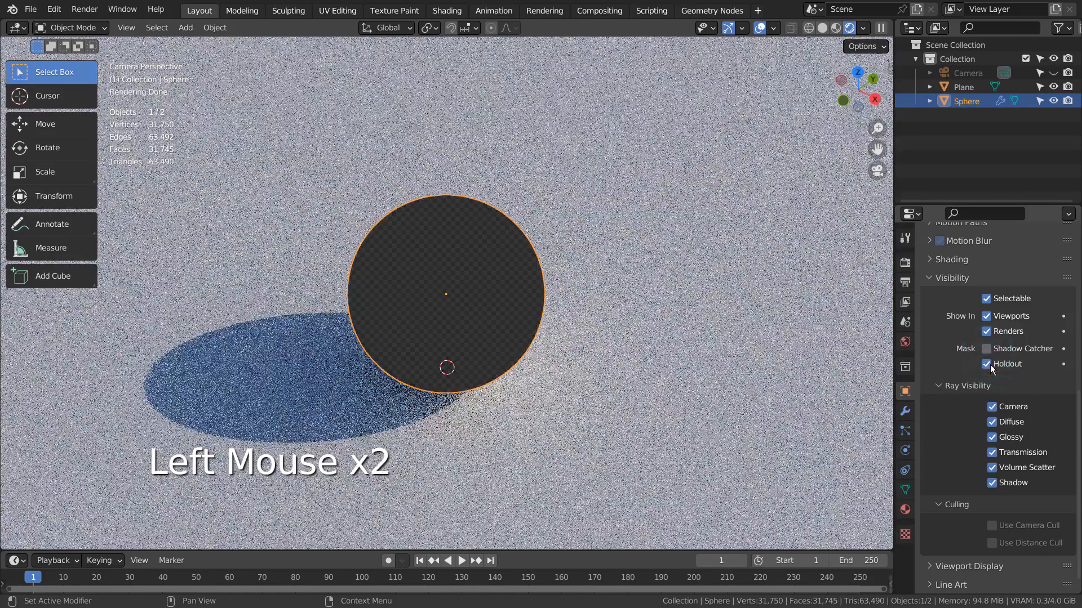
left_click(990, 365)
left_click(990, 365)
left_click(990, 365)
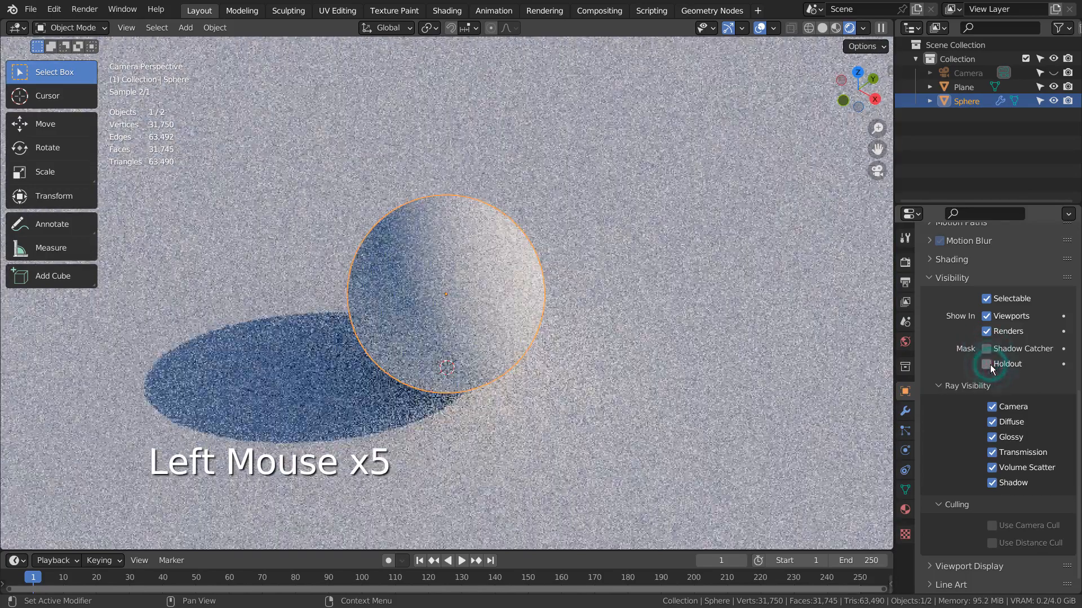
- Toggle the sphere's Camera ray visibility, select the plane to check the view, then reselect the sphere and leave Camera disabled
scroll(991, 370, "down", 3)
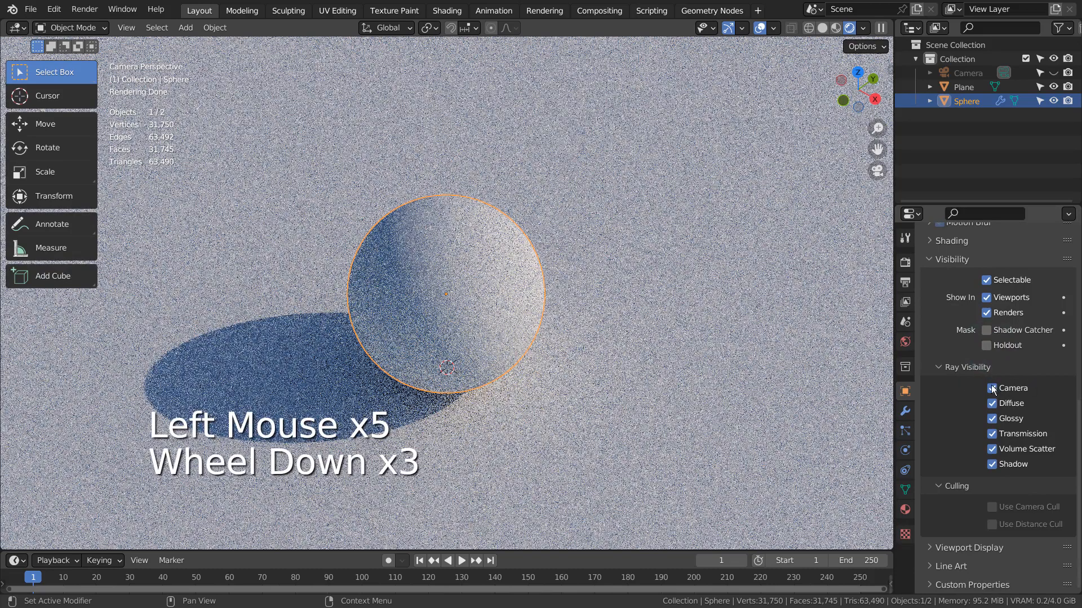
left_click(990, 388)
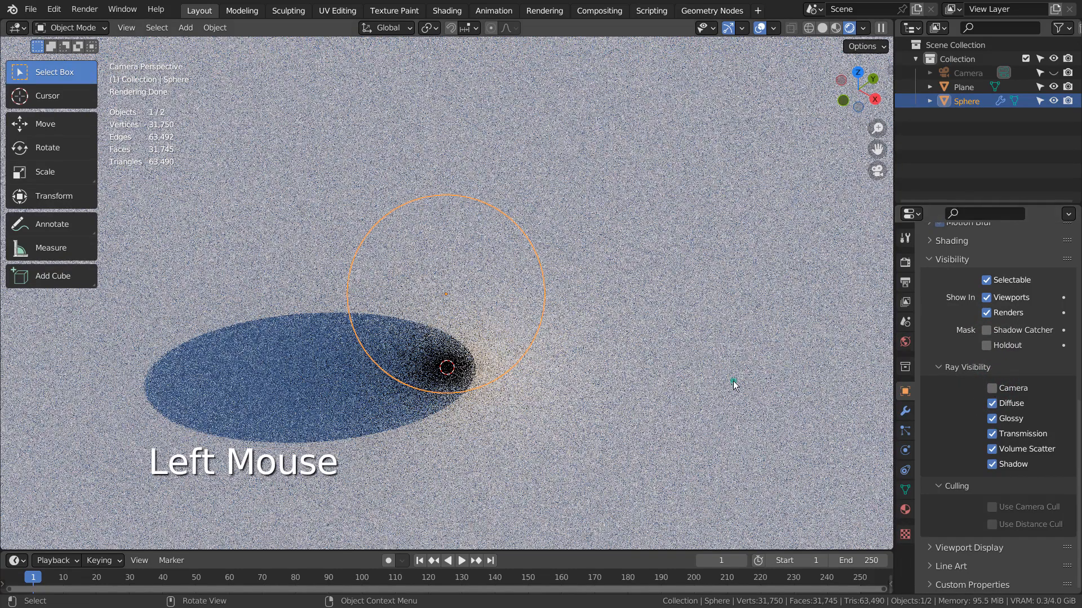
left_click(732, 380)
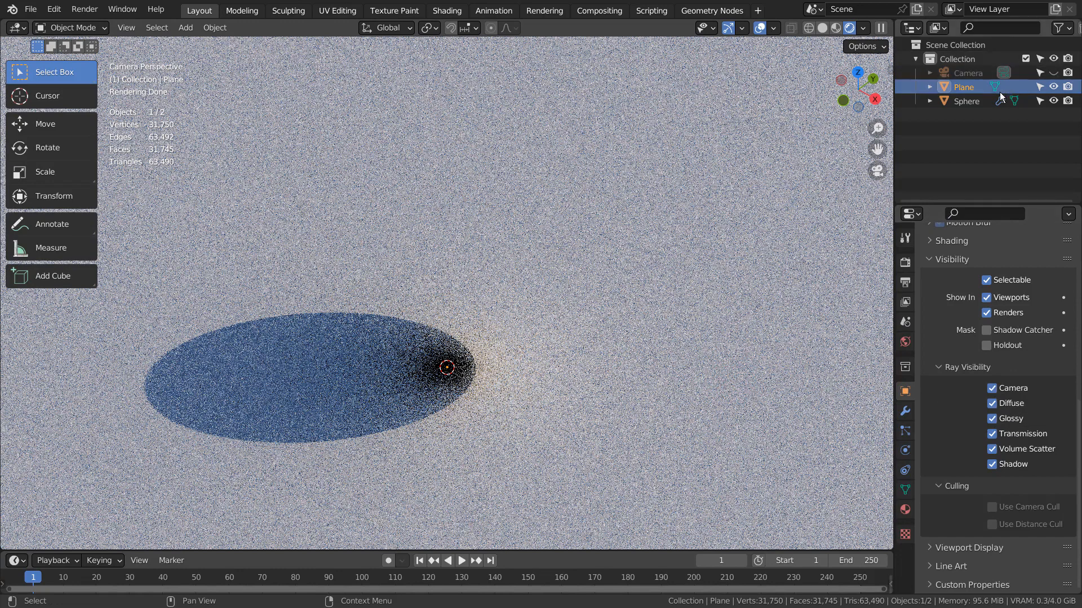
left_click(983, 102)
left_click(991, 388)
left_click(991, 388)
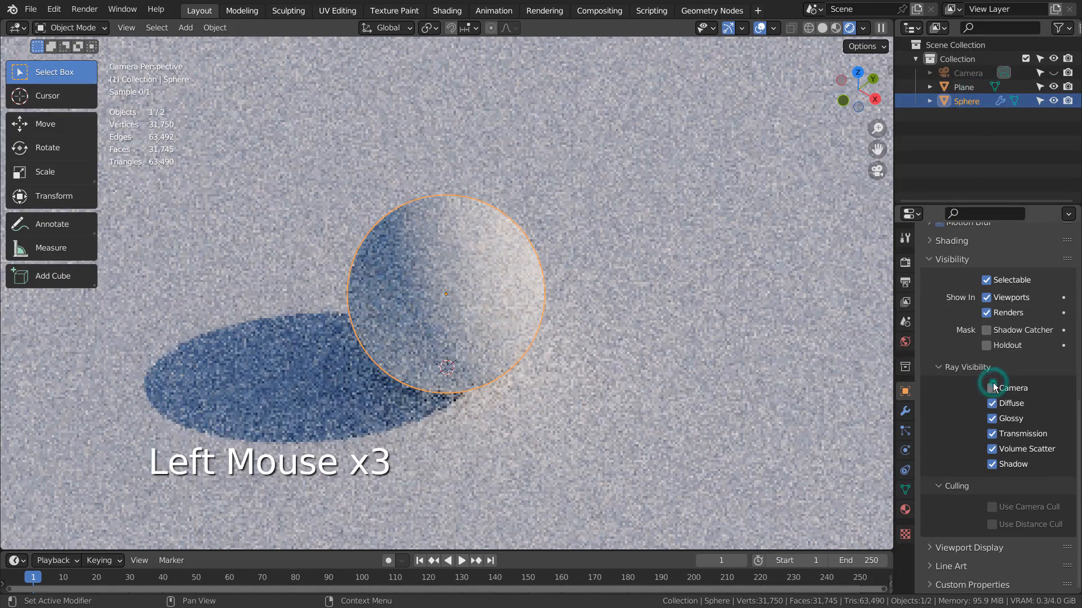
left_click(992, 388)
left_click(991, 388)
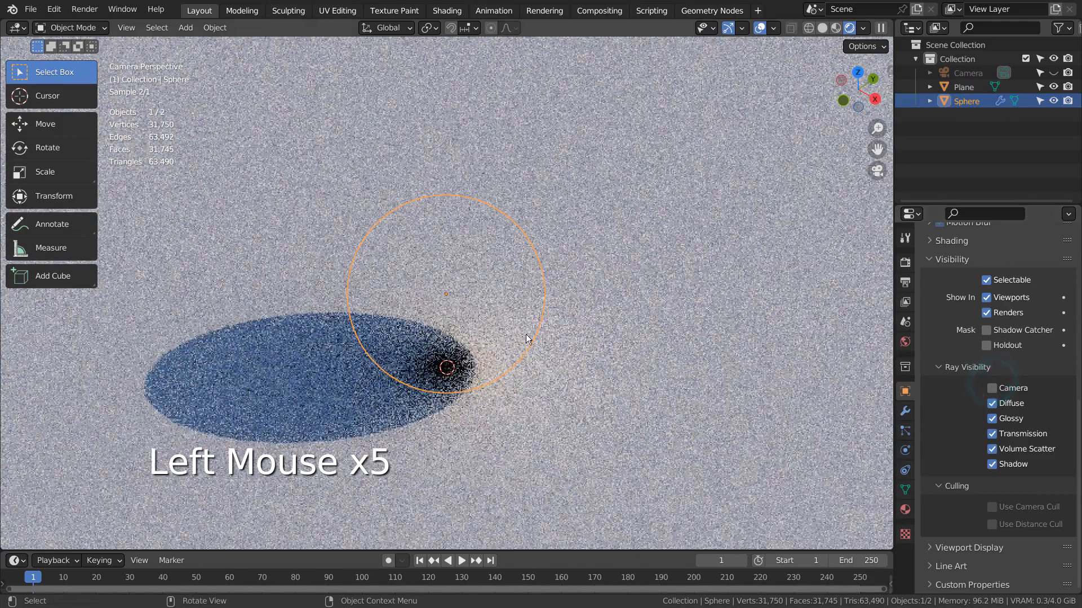
- Render the image, close the render window, and re-enable Camera ray visibility for the sphere
key("F12")
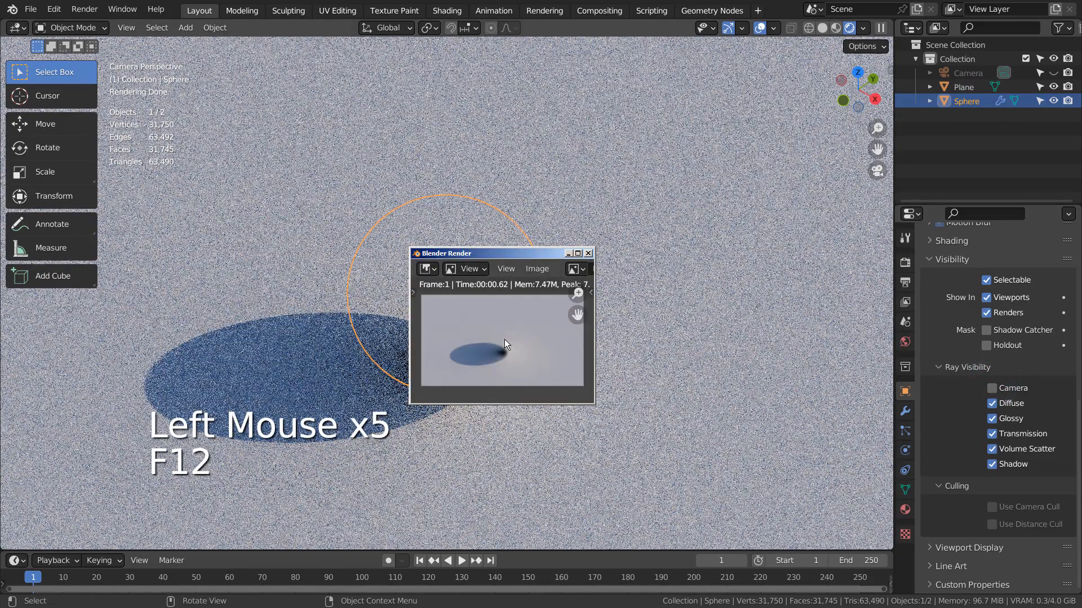
left_click(588, 253)
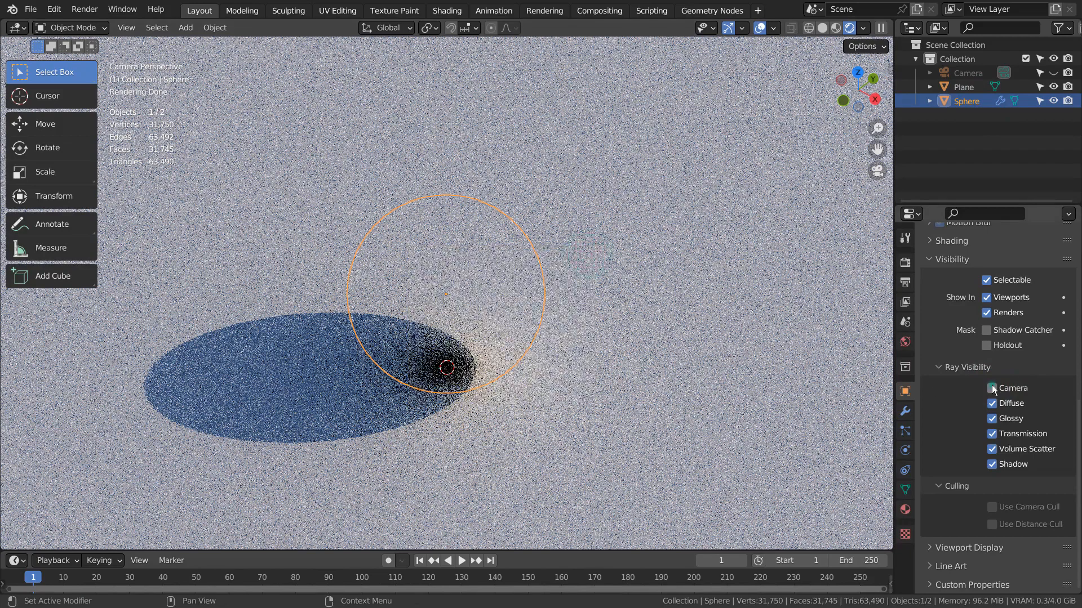
left_click(991, 388)
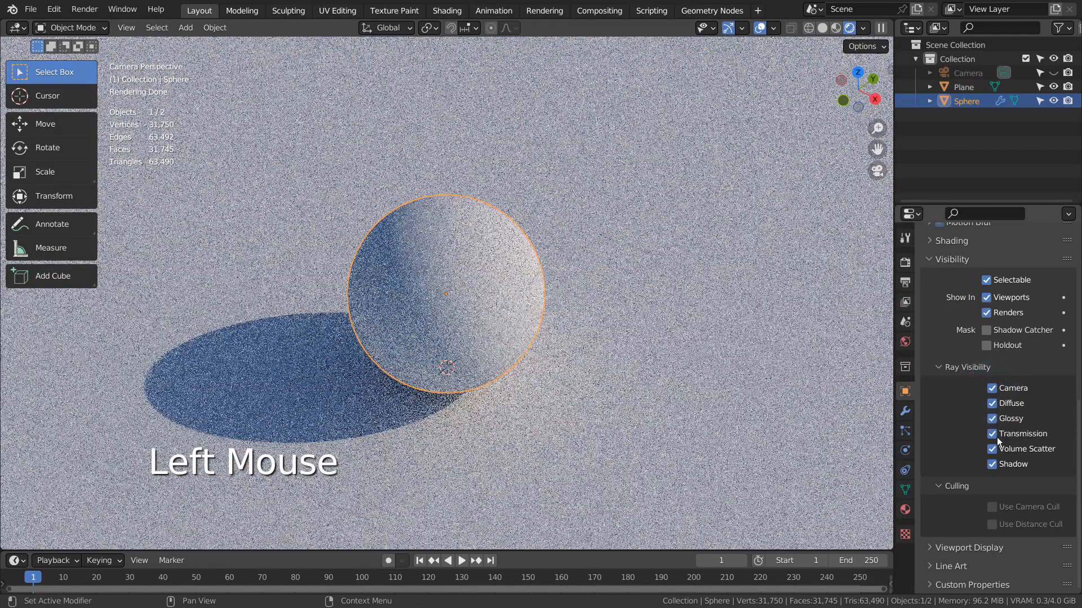
- Toggle the sphere's Shadow ray visibility repeatedly, leaving it enabled
left_click(993, 465)
left_click(993, 464)
left_click(993, 464)
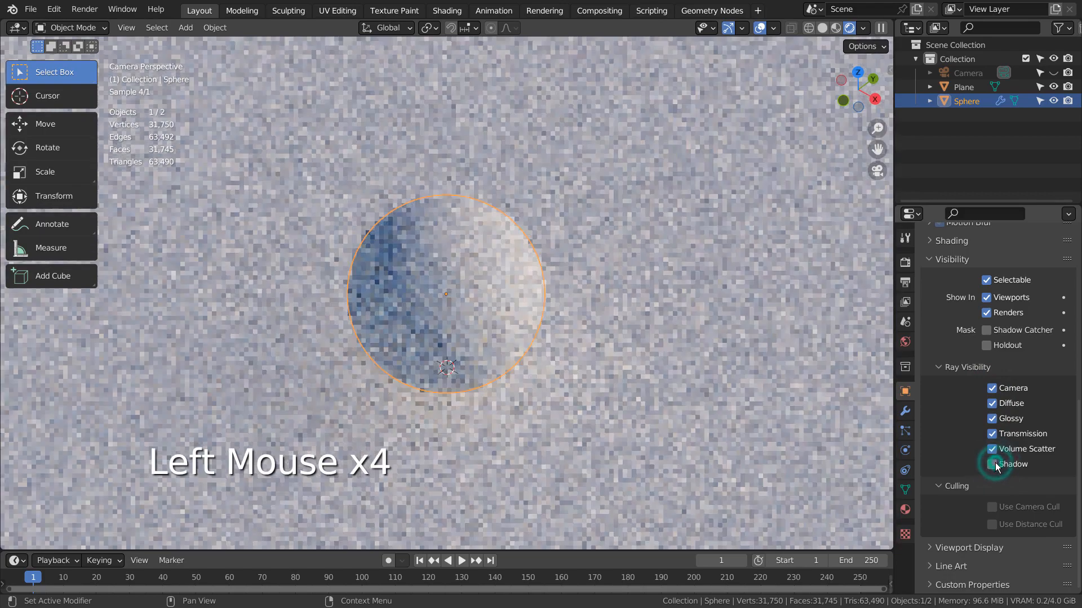
left_click(993, 465)
left_click(992, 464)
left_click(992, 464)
left_click(993, 464)
left_click(994, 464)
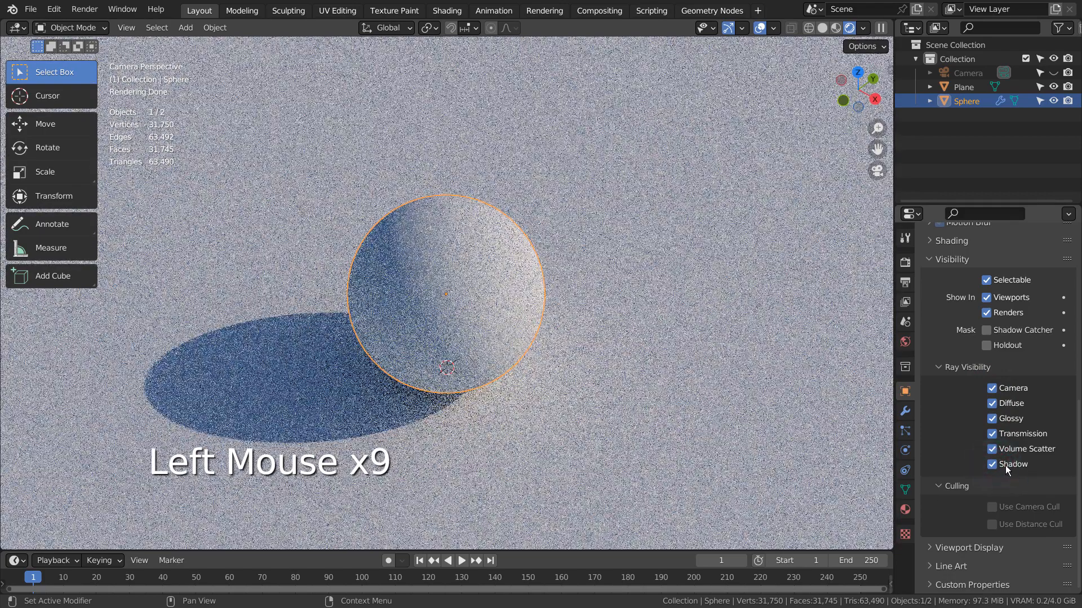
- Select the plane, hide it in viewports through its visibility settings, and show it again
left_click(625, 173)
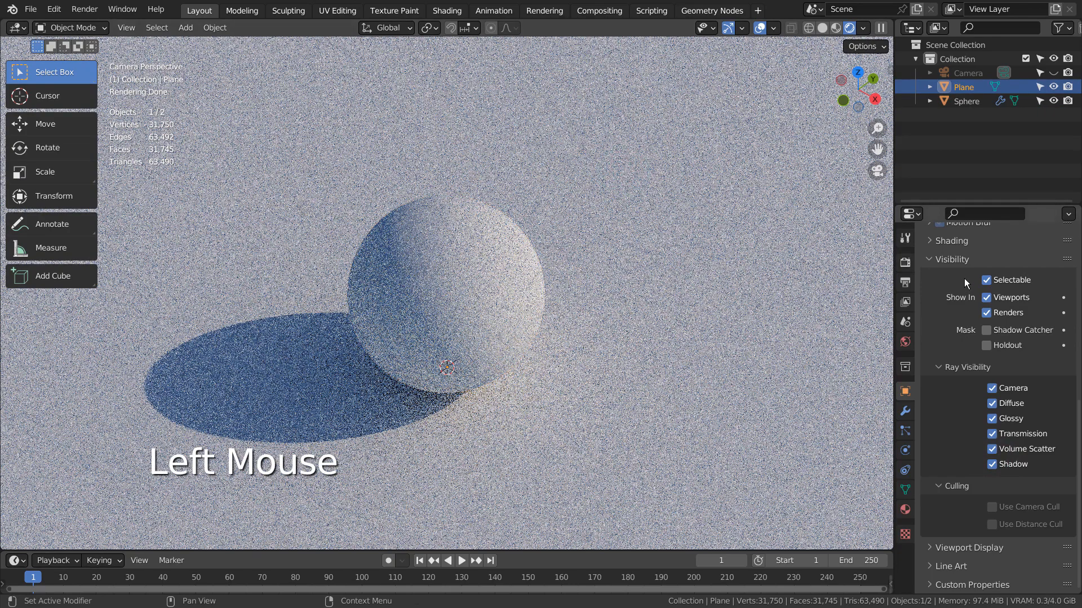
left_click(986, 298)
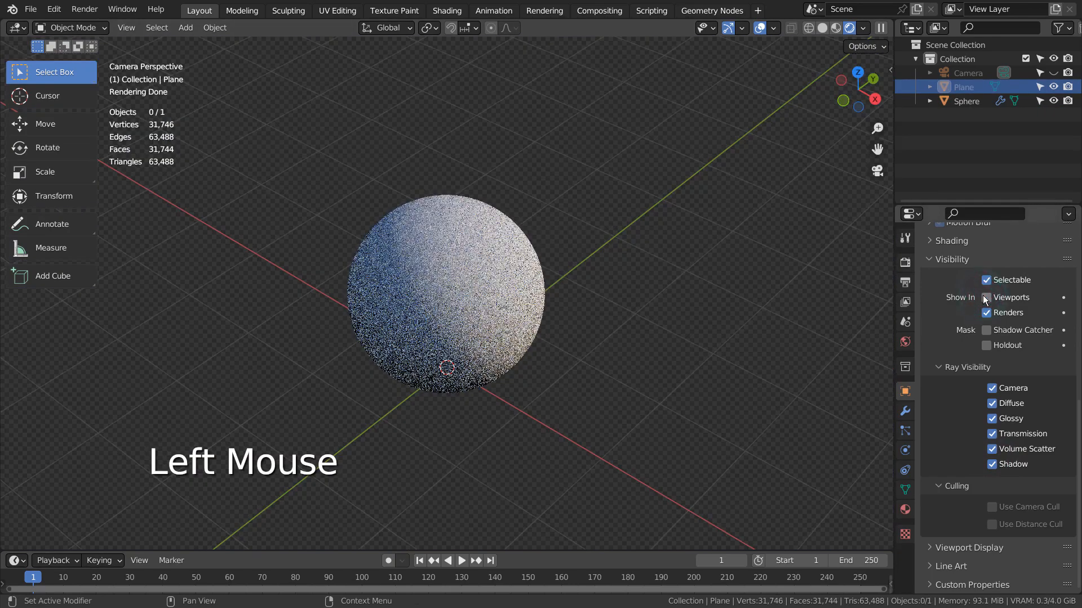
left_click(986, 297)
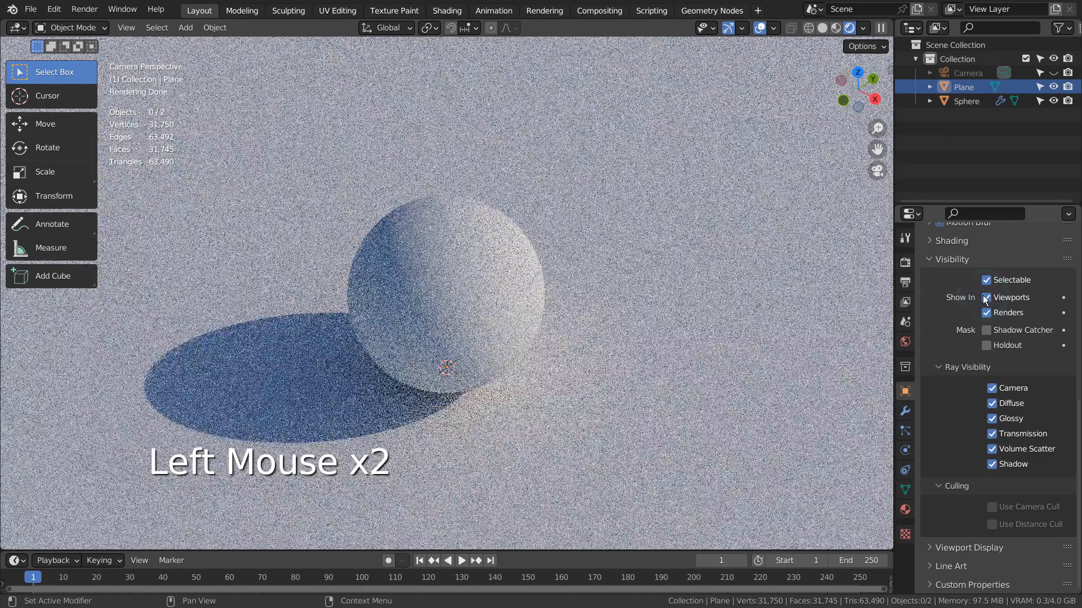
- Toggle Shadow Catcher on the plane repeatedly, leaving it disabled
left_click(987, 333)
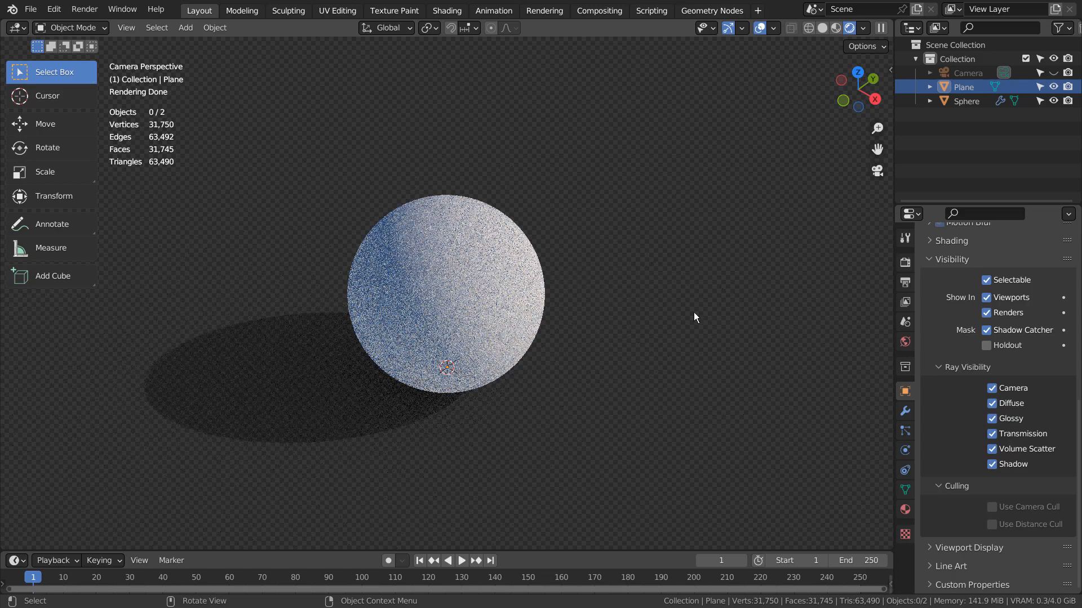
left_click(986, 330)
left_click(986, 331)
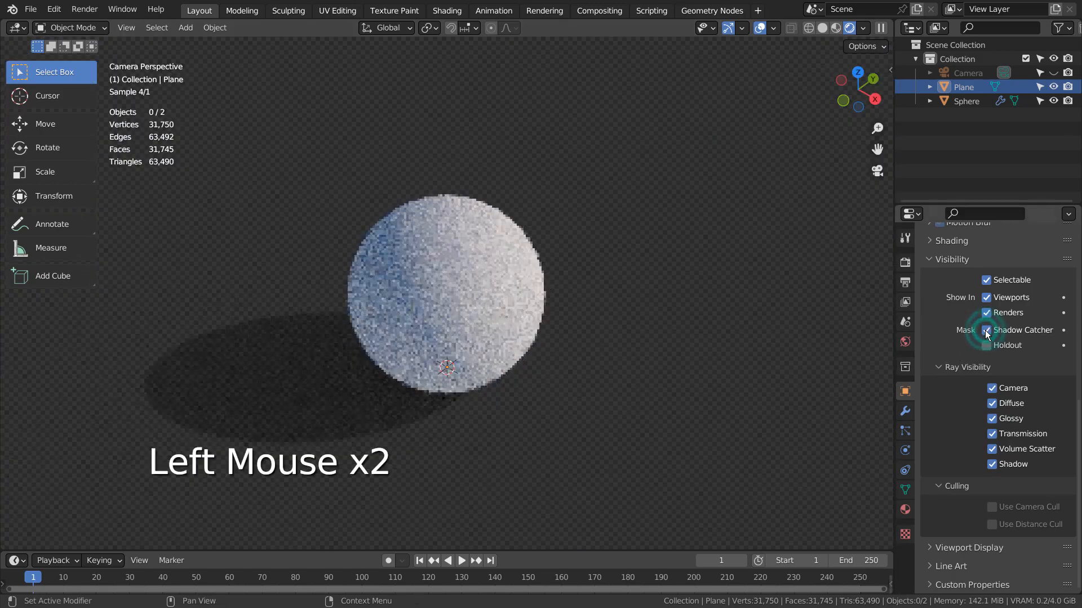
left_click(986, 331)
left_click(985, 330)
left_click(986, 330)
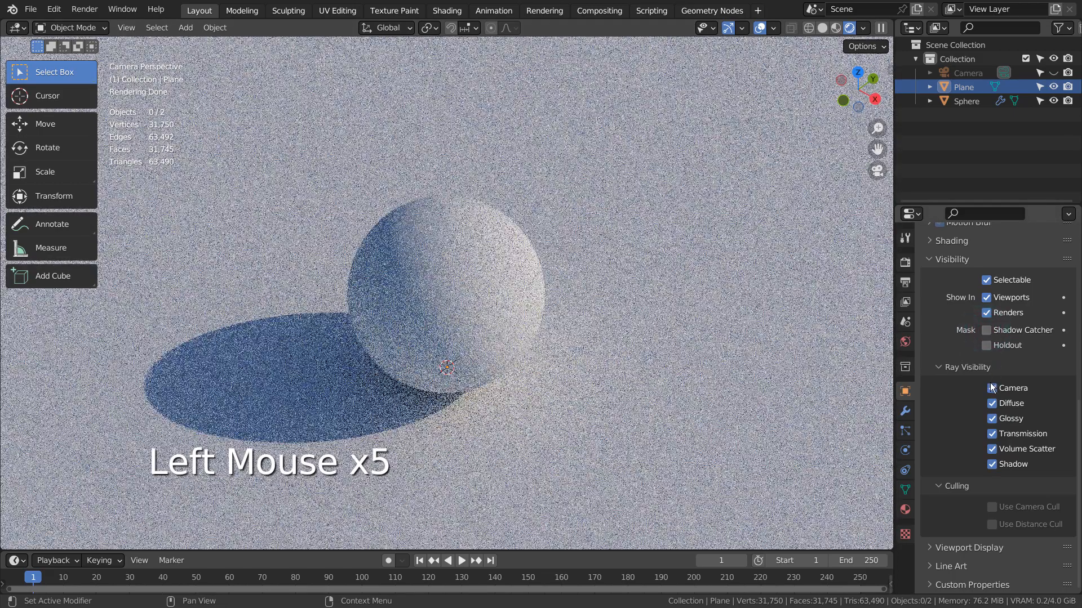
- Toggle the plane's Camera ray visibility off and on twice, leaving it enabled
left_click(991, 388)
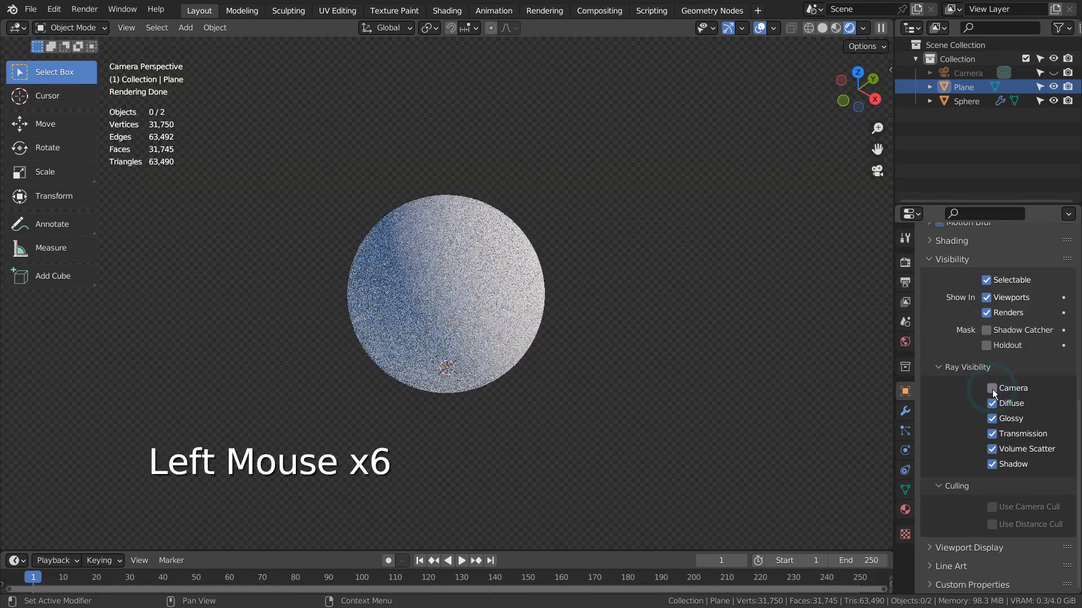
left_click(992, 389)
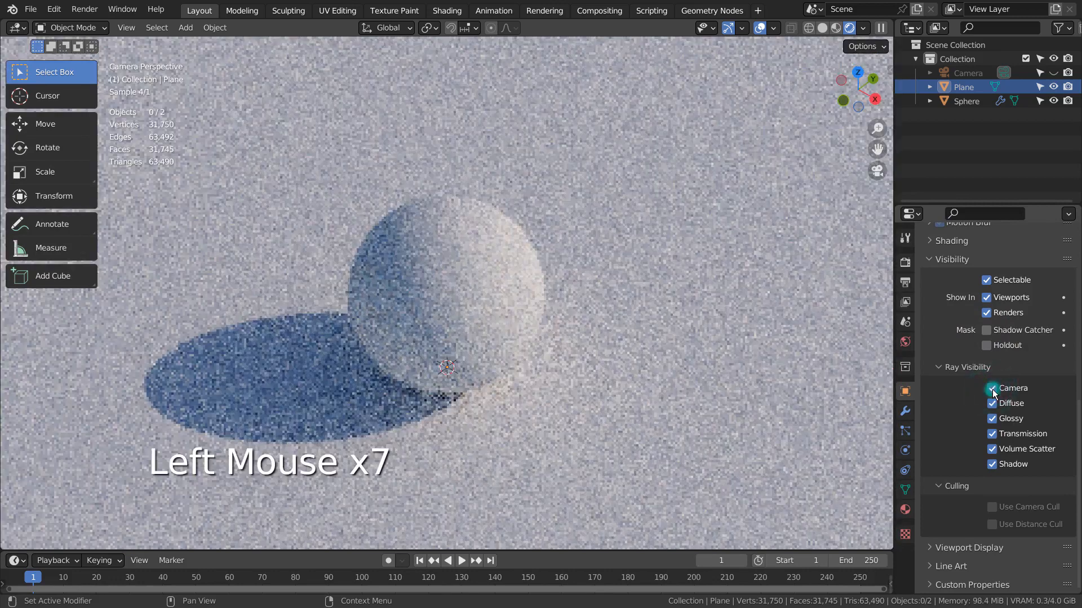
left_click(993, 390)
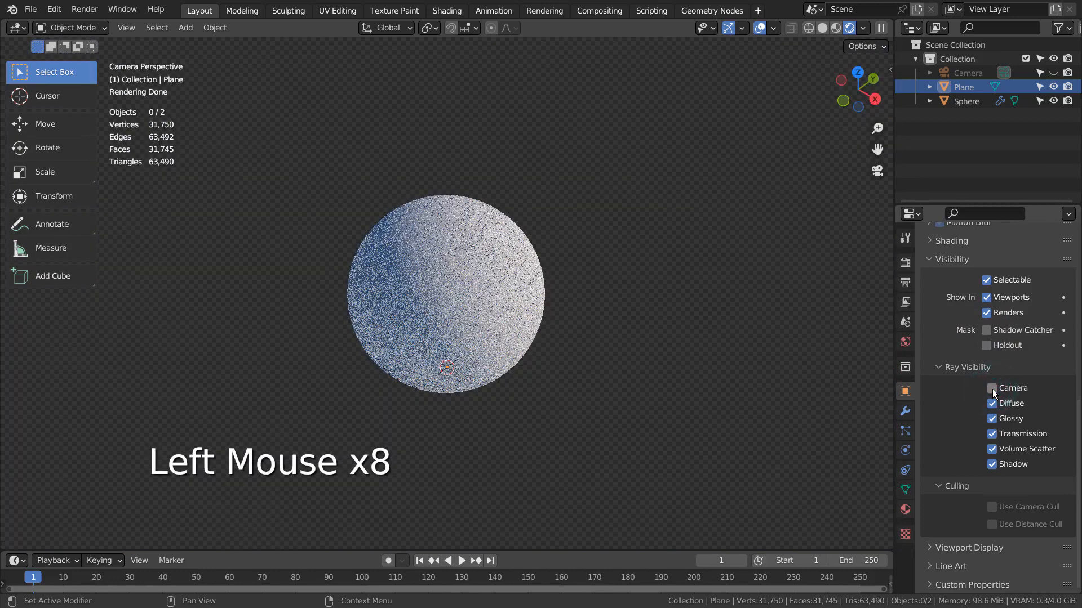
left_click(993, 389)
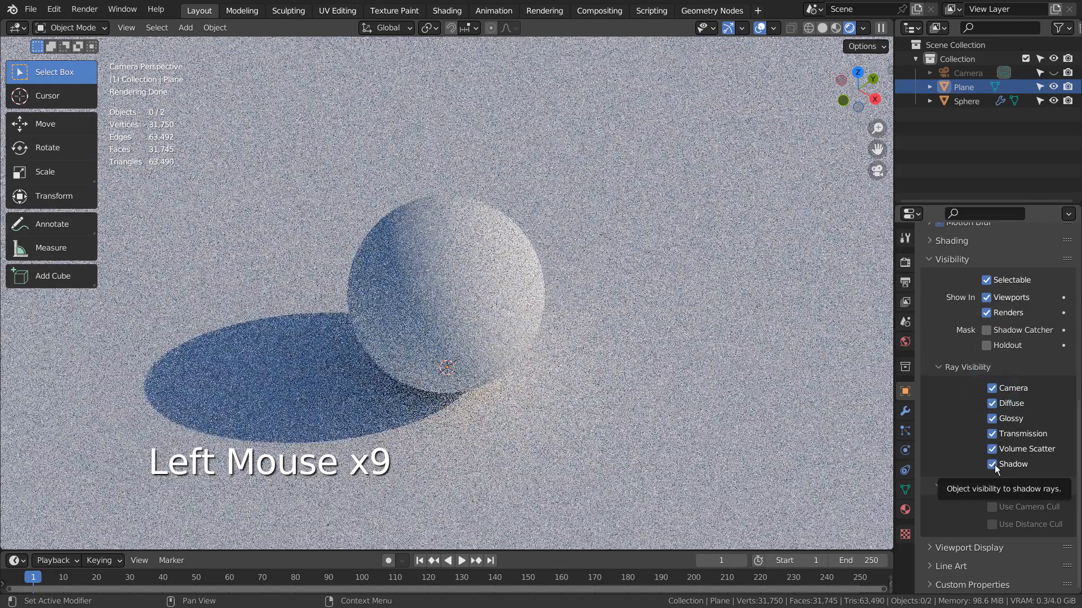
- Toggle the plane's Shadow ray visibility repeatedly, leaving it enabled
left_click(993, 465)
left_click(994, 465)
left_click(994, 465)
left_click(994, 465)
left_click(994, 465)
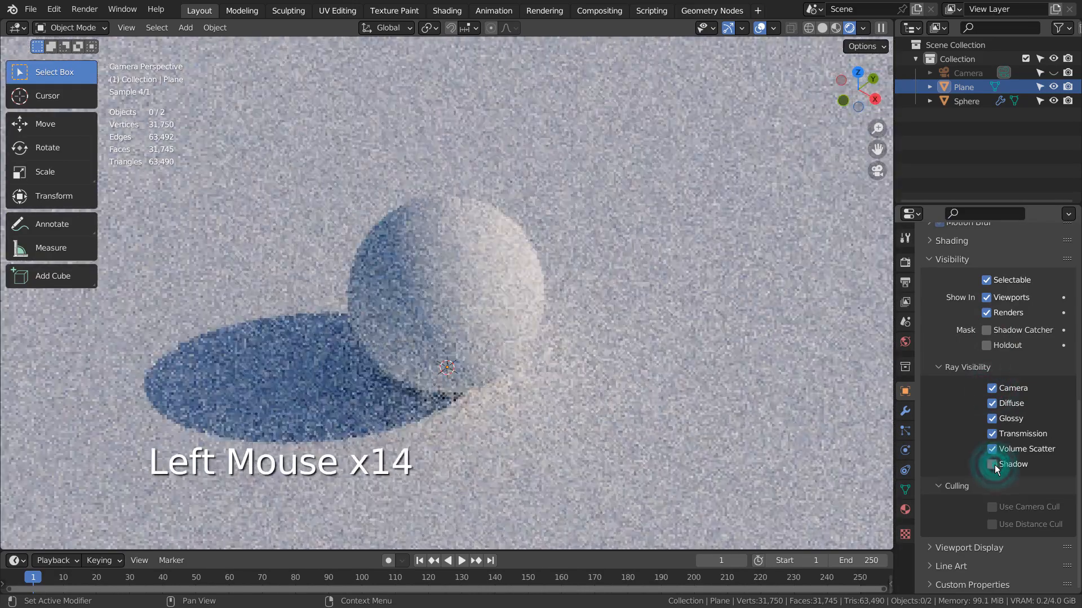
left_click(994, 464)
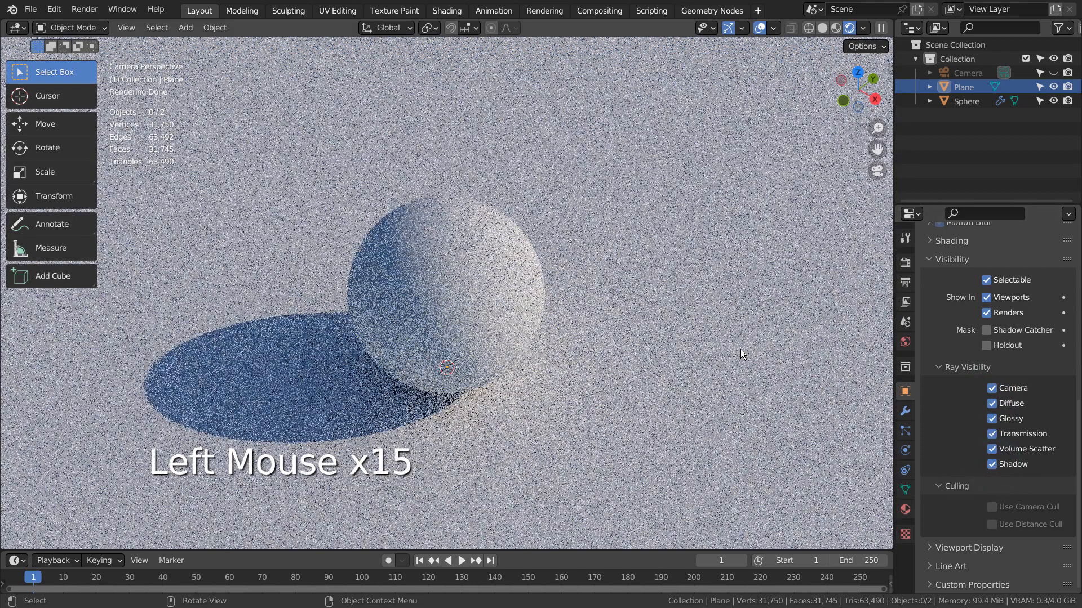